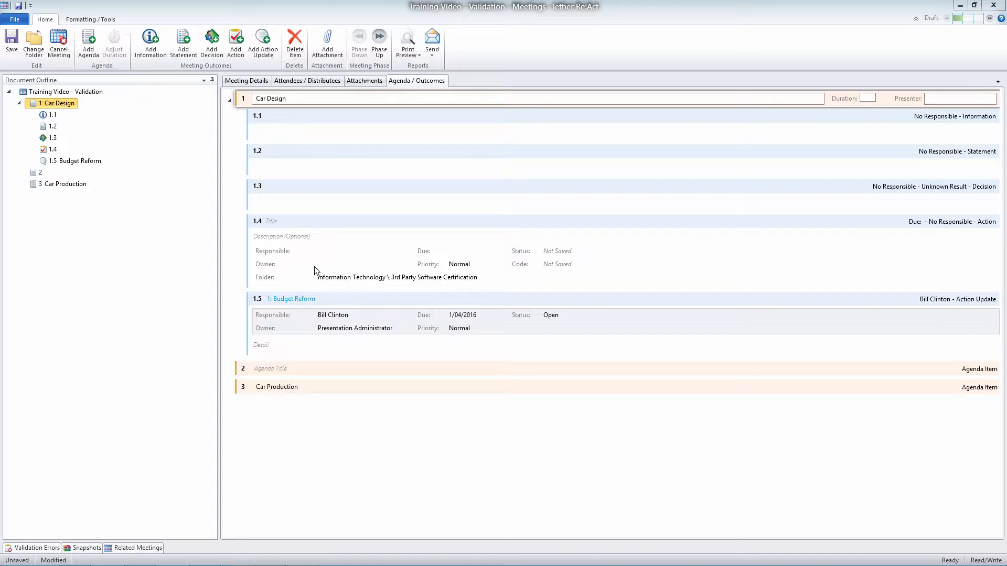
Pin the Validation Errors pane open, make it taller, and set it back to auto-hide
{"action": "left_click", "coordinate": [44, 548]}
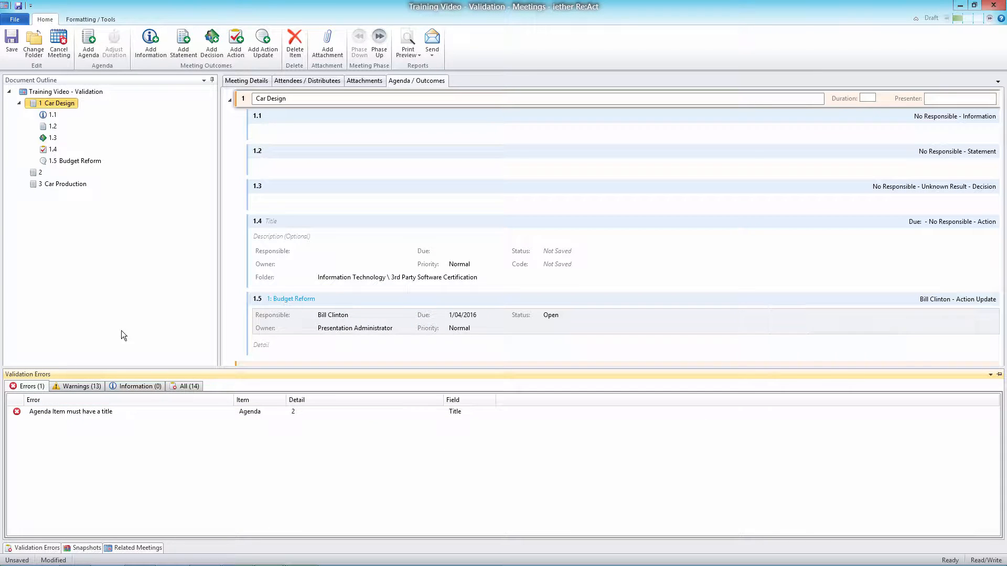
{"action": "left_click", "coordinate": [306, 229]}
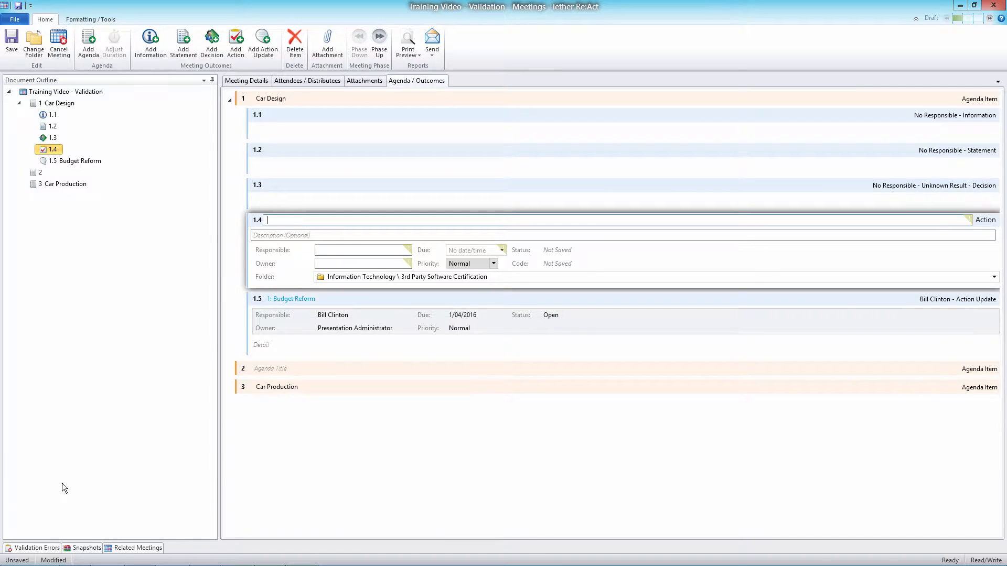
{"action": "left_click", "coordinate": [42, 548]}
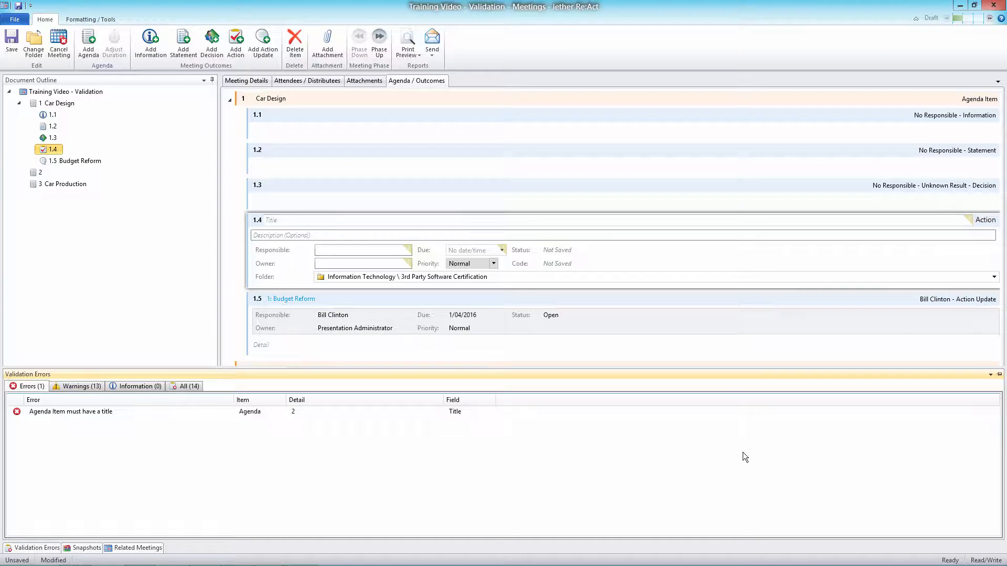
{"action": "left_click", "coordinate": [999, 375]}
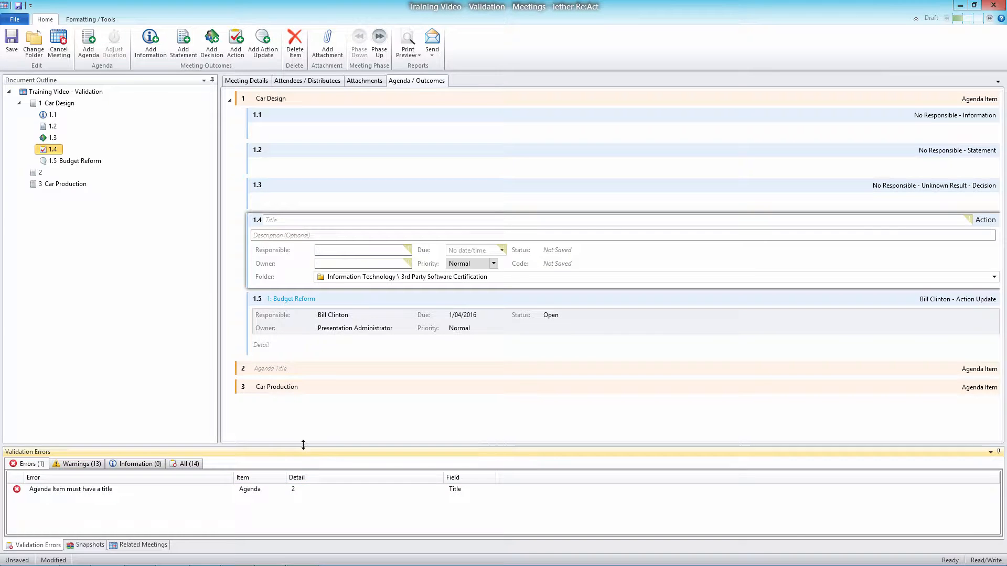
{"action": "left_click_drag", "start_coordinate": [307, 445], "coordinate": [321, 342]}
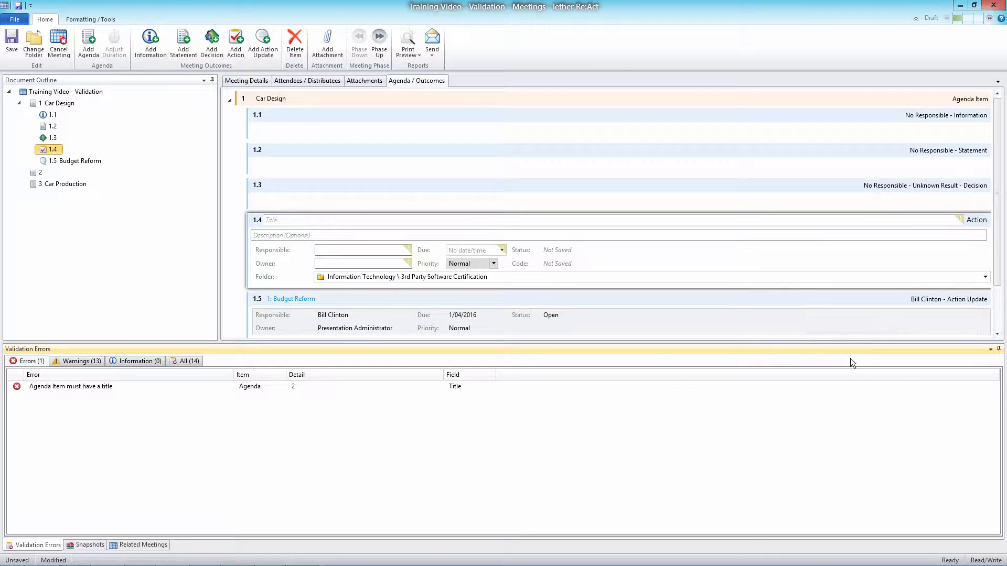
{"action": "left_click", "coordinate": [999, 349]}
Examine the Validation Errors list and the required-field markers on agenda items 1 and 2 and outcomes 1.1 to 1.4
{"action": "left_click", "coordinate": [44, 548]}
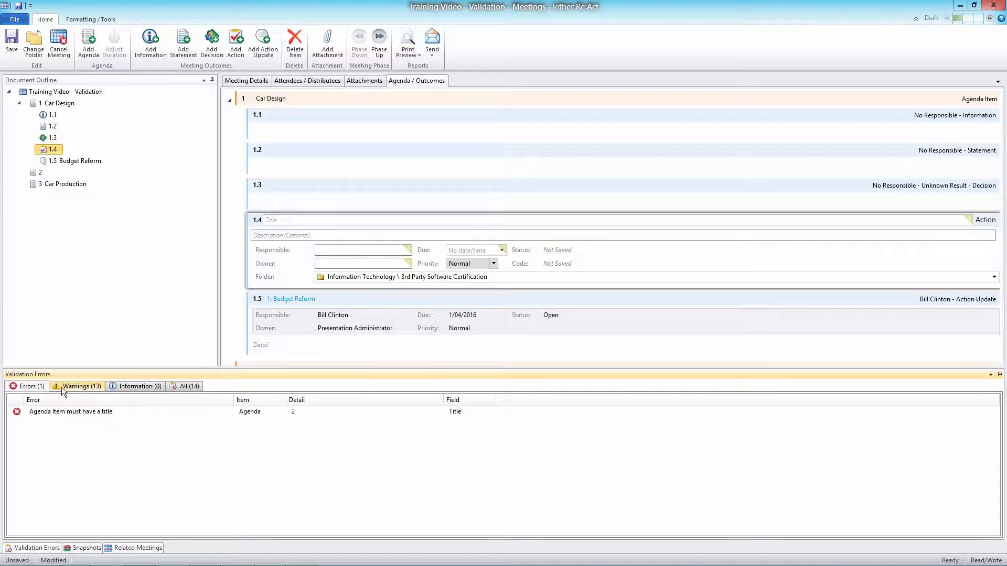
{"action": "left_click", "coordinate": [251, 101]}
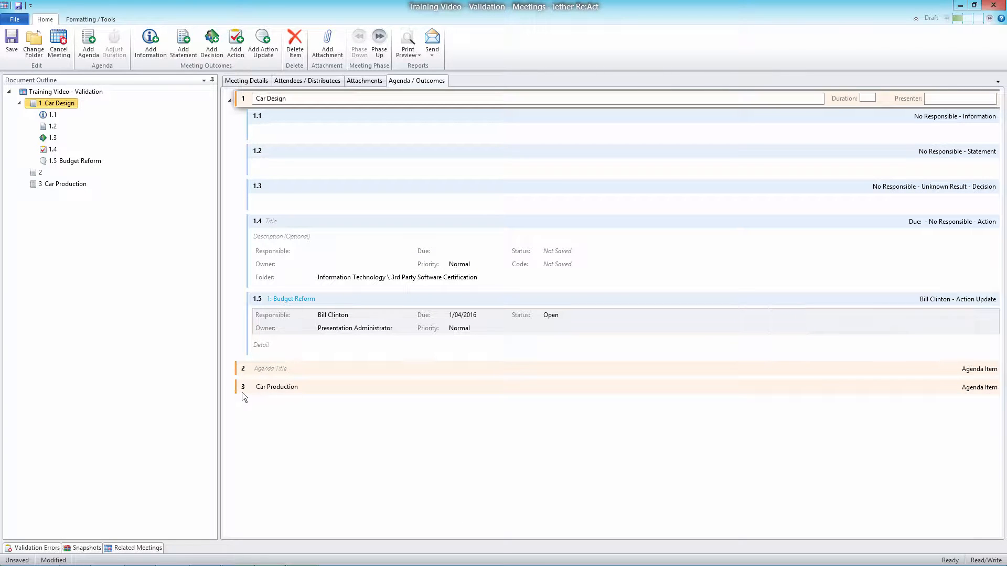
{"action": "left_click", "coordinate": [265, 369]}
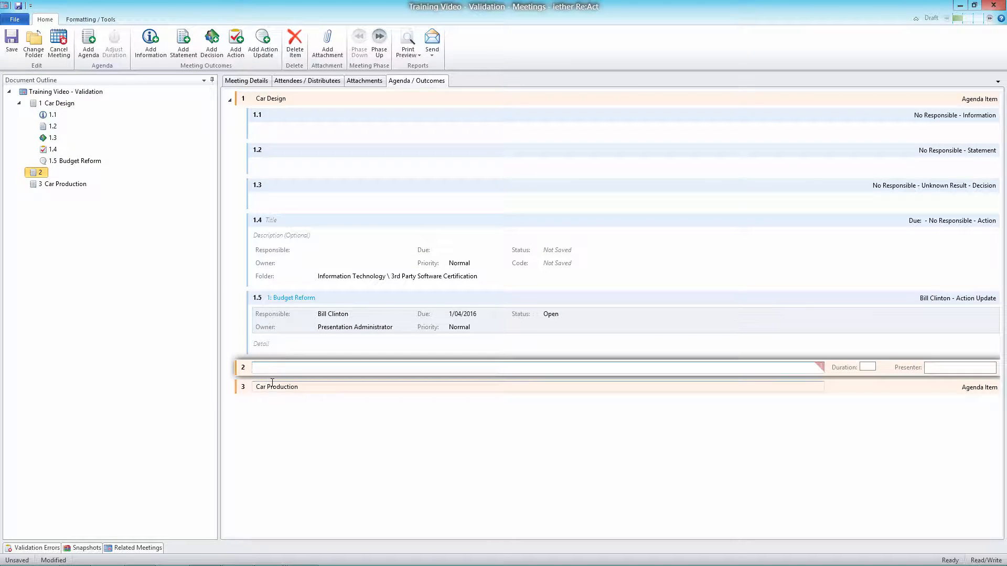
{"action": "left_click", "coordinate": [283, 114]}
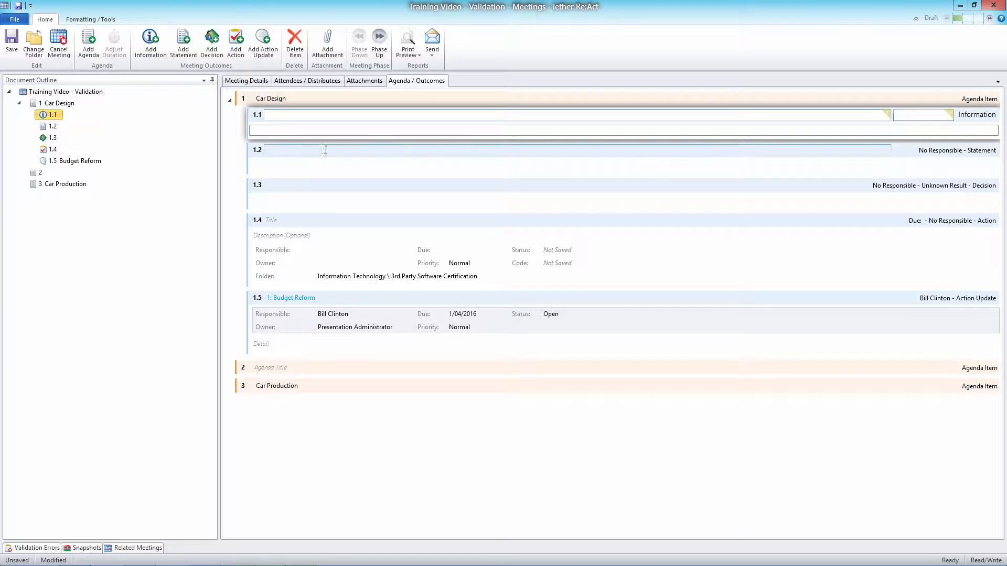
{"action": "left_click", "coordinate": [944, 116]}
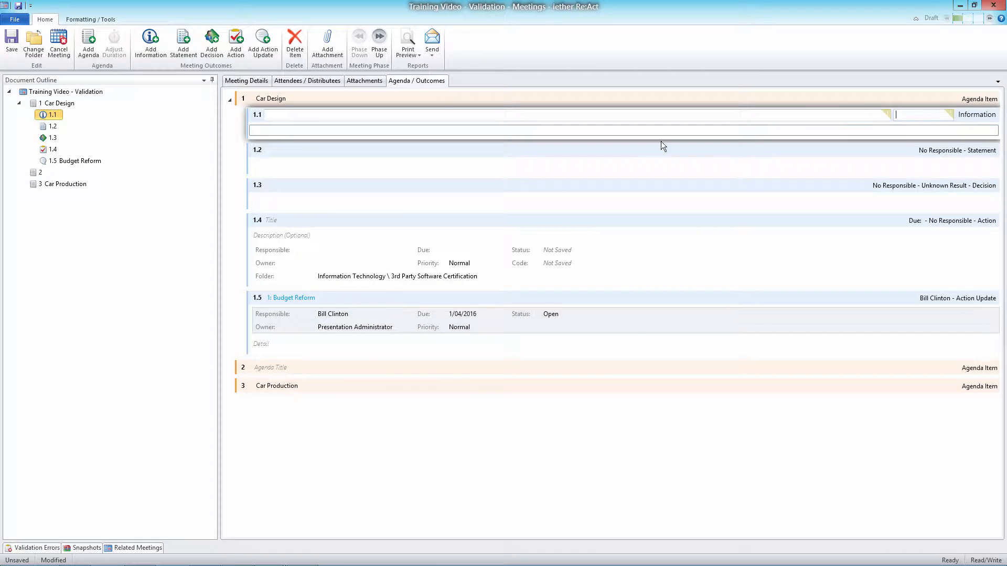
{"action": "left_click", "coordinate": [281, 150]}
{"action": "left_click", "coordinate": [341, 184]}
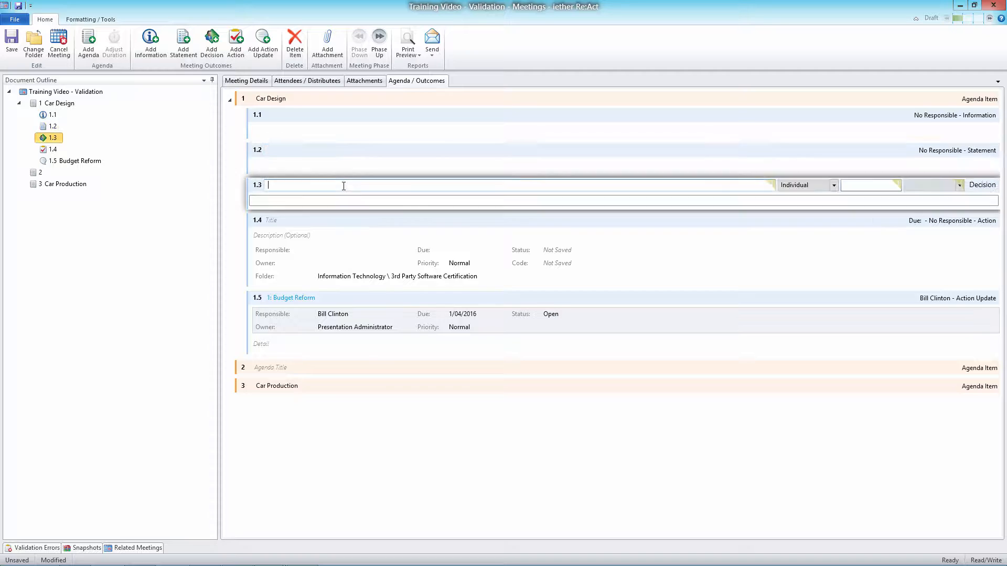
{"action": "left_click", "coordinate": [871, 185]}
{"action": "left_click", "coordinate": [278, 220]}
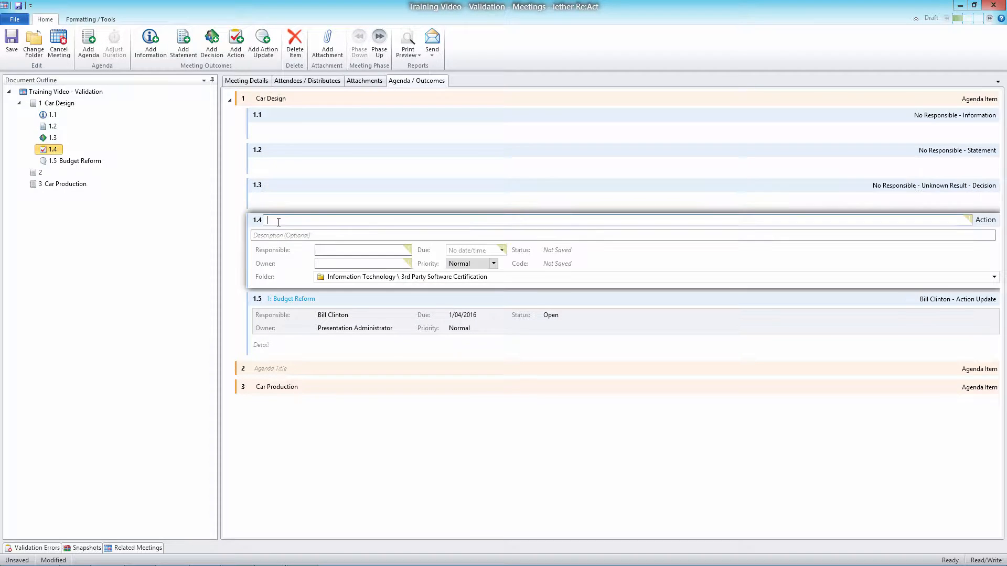
{"action": "left_click", "coordinate": [257, 368]}
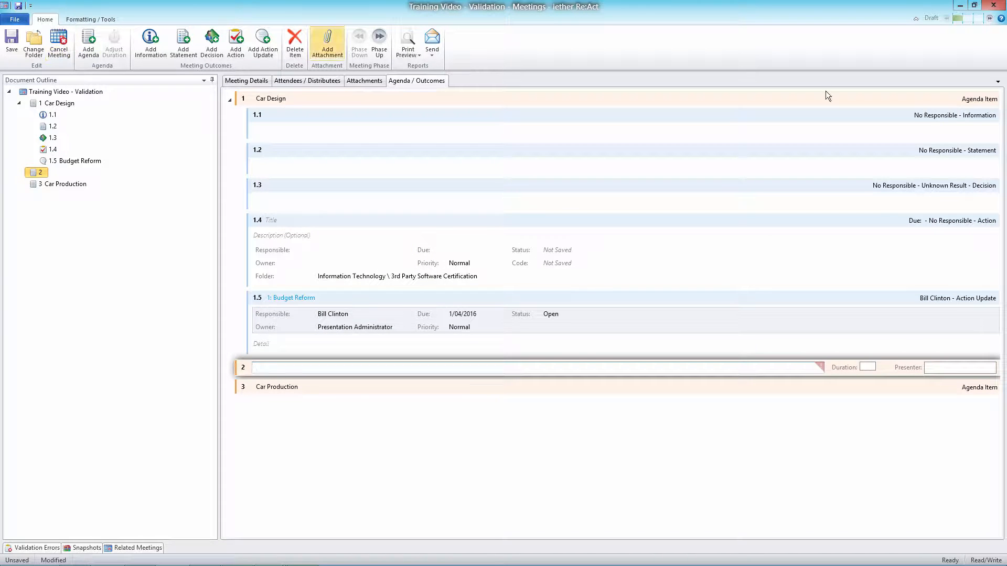
Try to save the meeting, and locate the missing-title error for agenda item 2 among the validation errors
{"action": "left_click", "coordinate": [19, 5]}
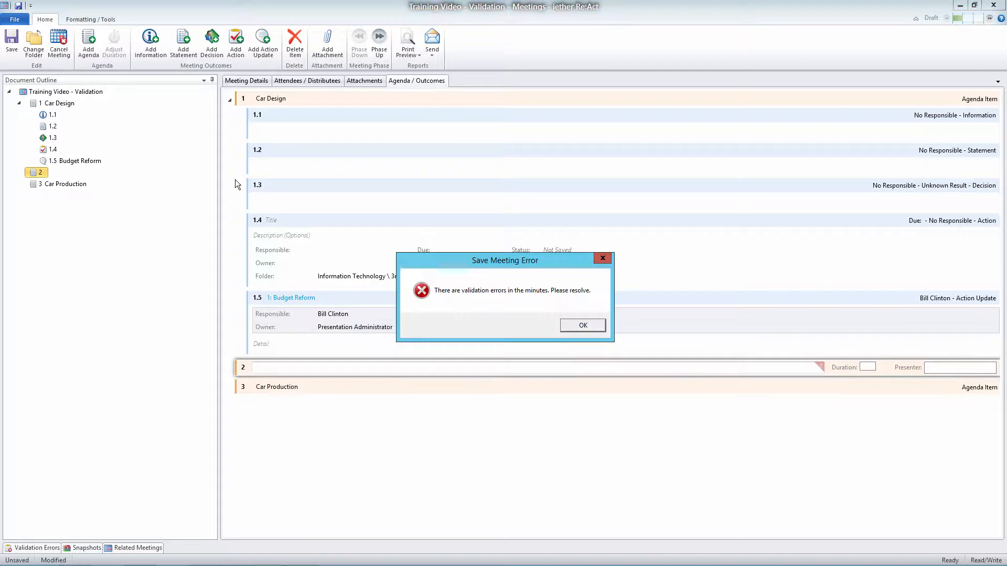
{"action": "left_click", "coordinate": [575, 324]}
{"action": "left_click", "coordinate": [68, 412]}
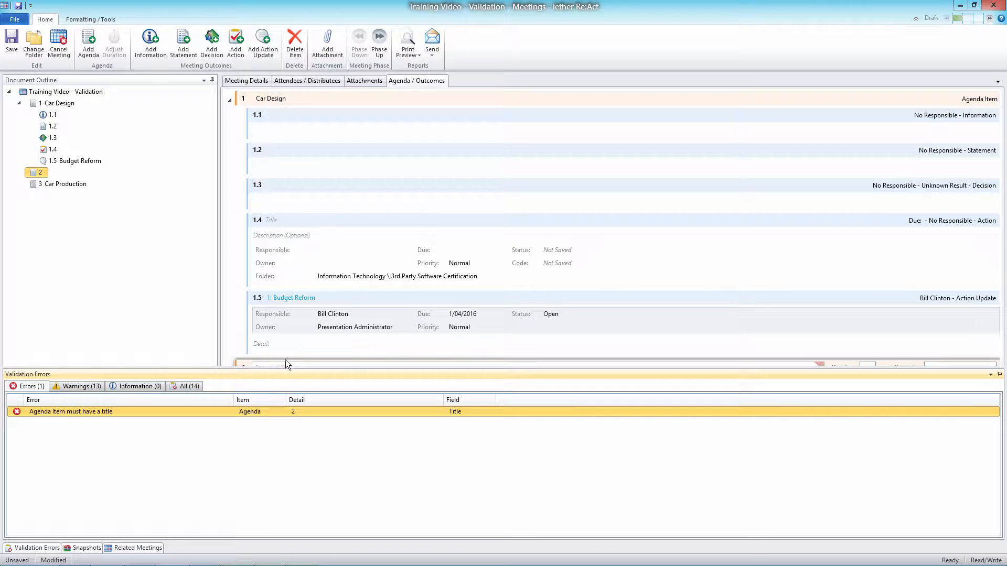
{"action": "left_click", "coordinate": [311, 357]}
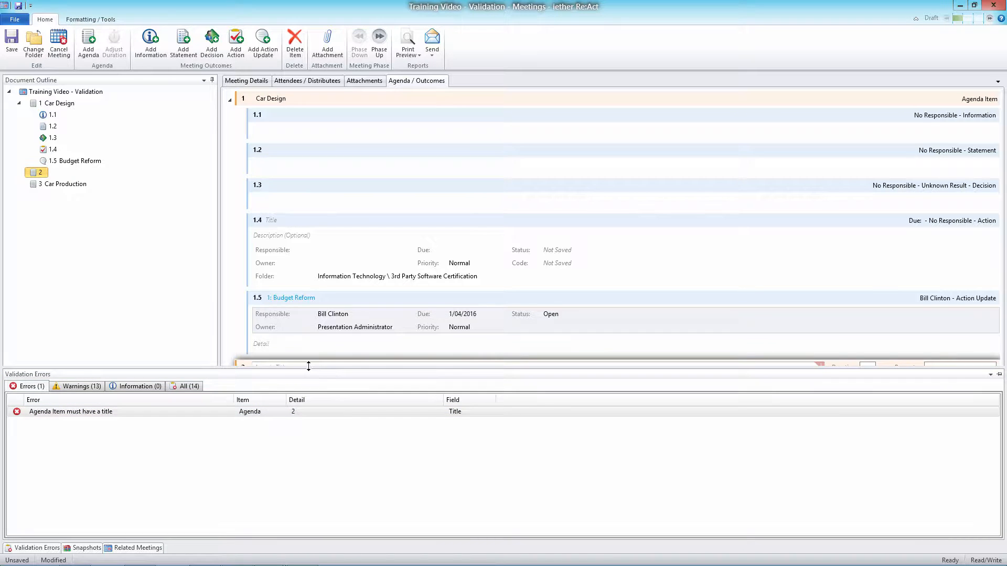
Title agenda item 2 "Part Procurement" and save the meeting
{"action": "left_click_drag", "start_coordinate": [307, 370], "coordinate": [307, 389]}
{"action": "left_click", "coordinate": [276, 368]}
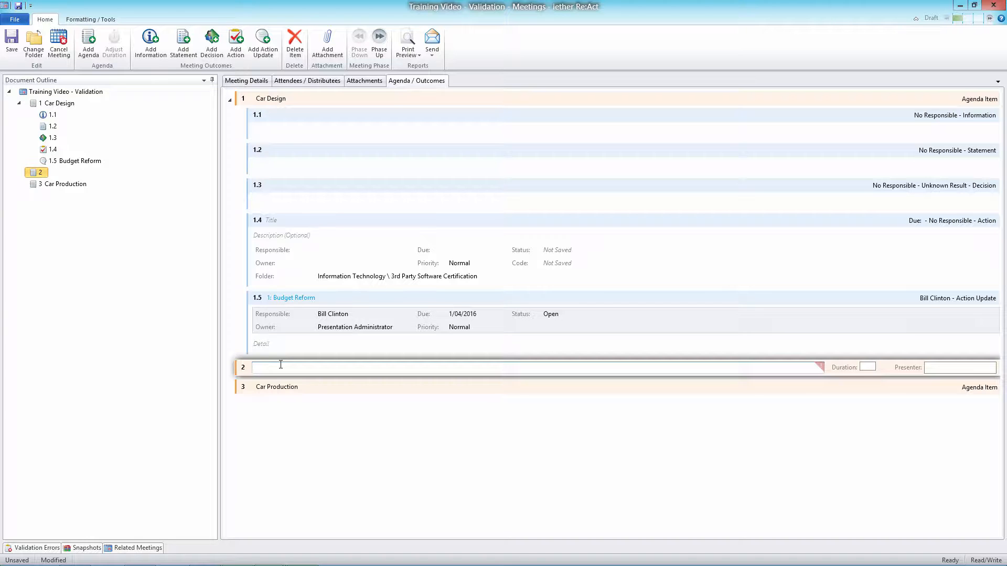
{"action": "type", "text": "Part Procurement"}
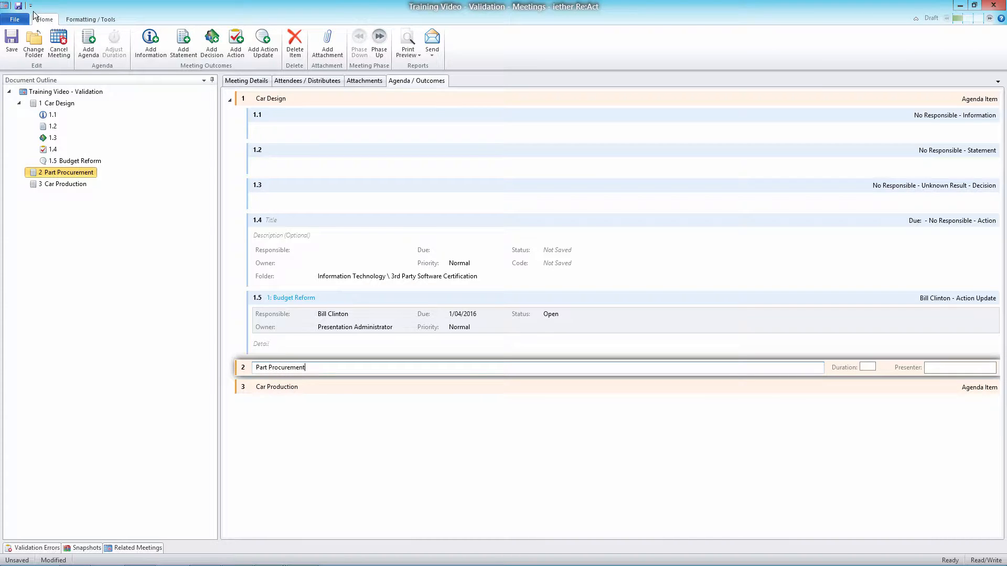
{"action": "left_click", "coordinate": [18, 6]}
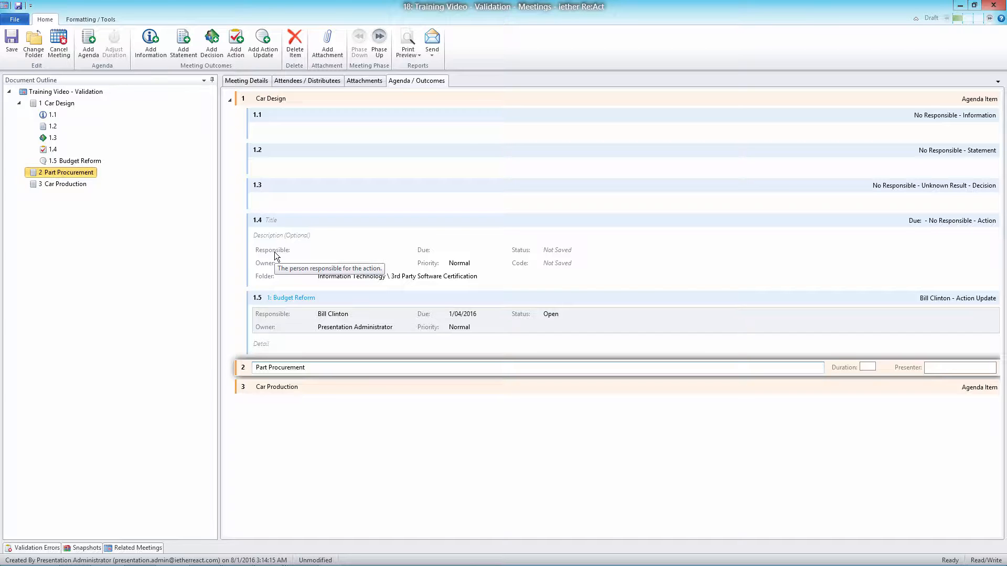
Show the meeting's validation warnings and enlarge the Validation Errors pane until the whole list fits
{"action": "left_click", "coordinate": [32, 548]}
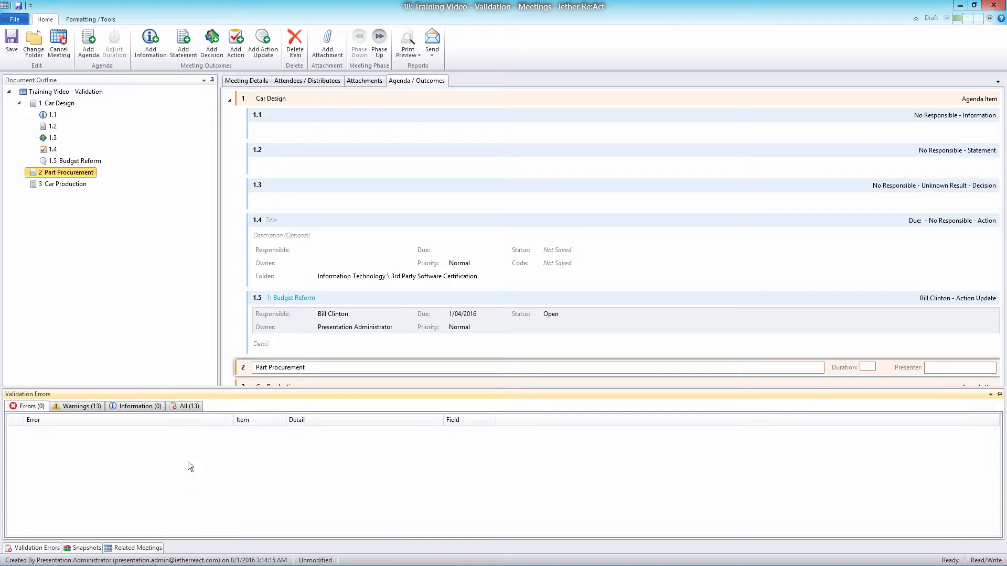
{"action": "left_click", "coordinate": [88, 407]}
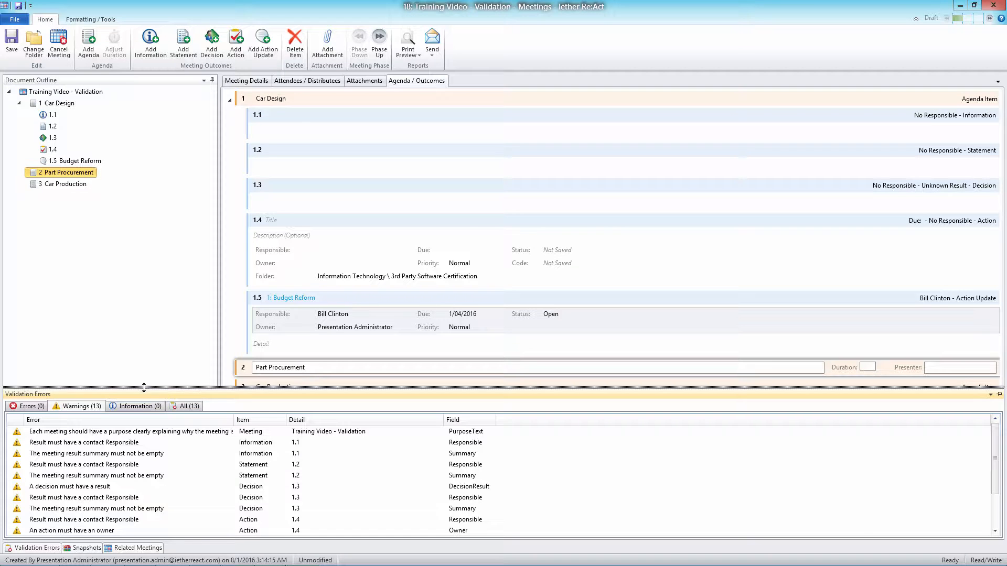
{"action": "left_click_drag", "start_coordinate": [142, 390], "coordinate": [107, 335]}
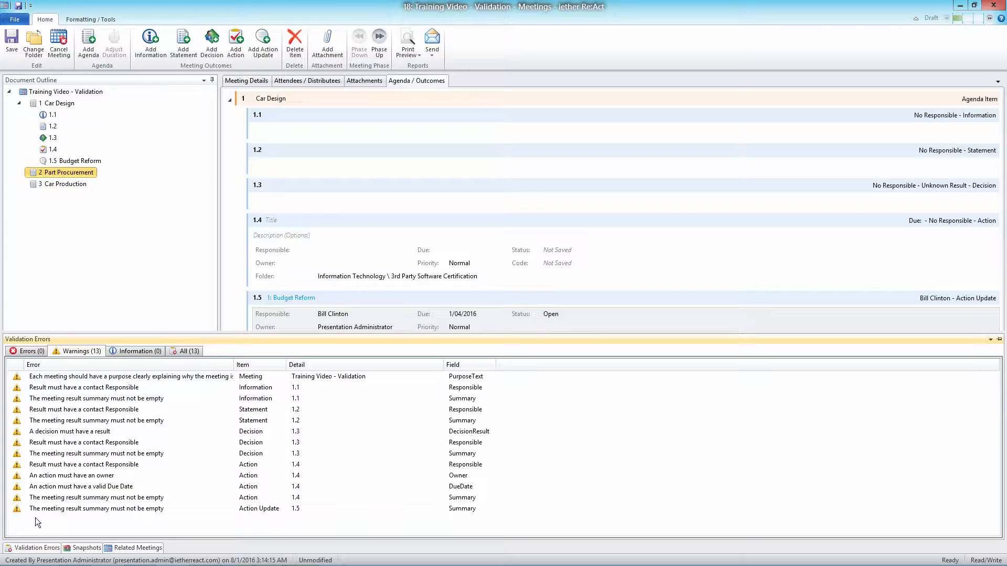
Examine the warning markers on the title and responsible fields of information 1.1, statement 1.2 and decision 1.3
{"action": "left_click", "coordinate": [355, 98]}
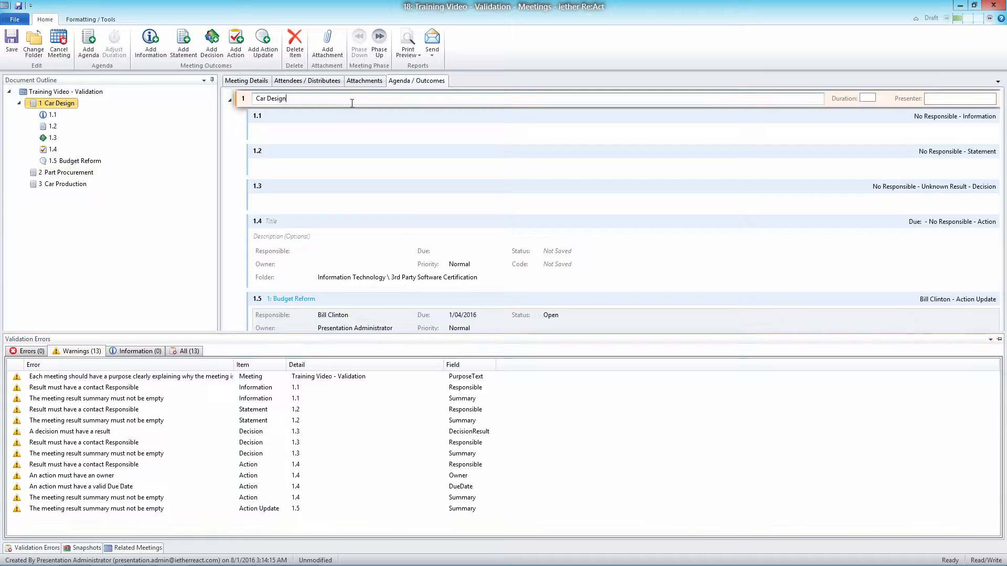
{"action": "left_click", "coordinate": [278, 137]}
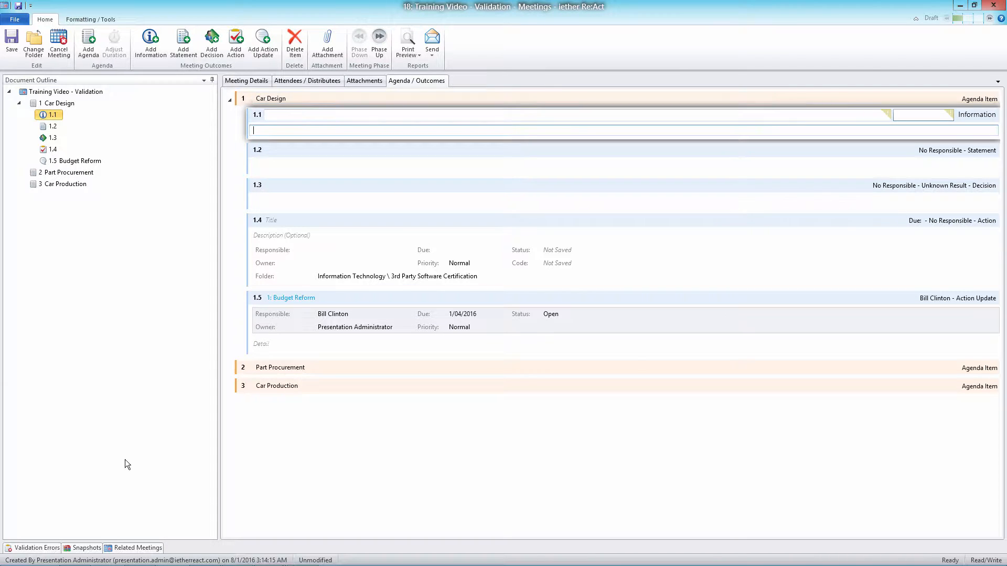
{"action": "left_click", "coordinate": [880, 148]}
{"action": "left_click", "coordinate": [888, 116]}
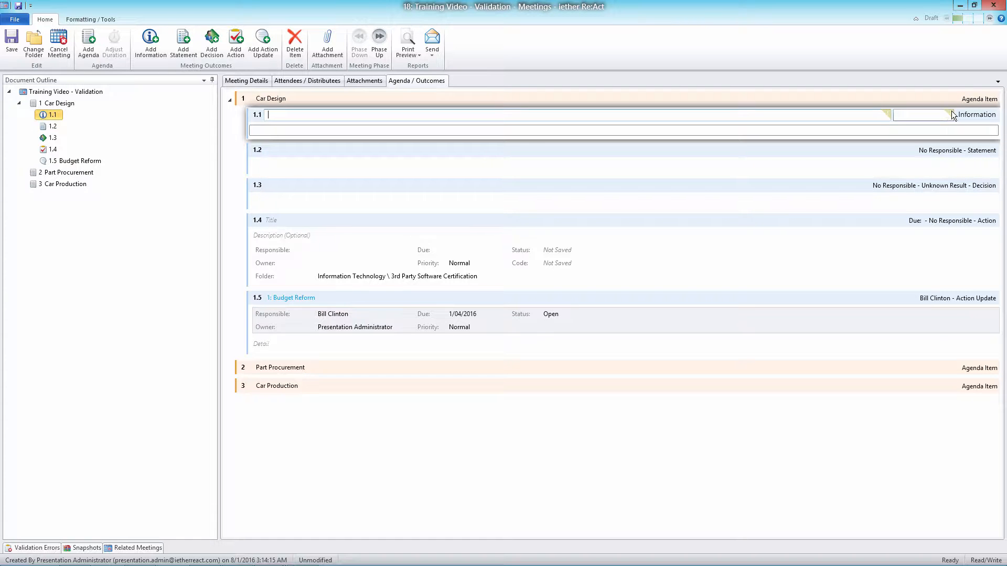
{"action": "left_click", "coordinate": [883, 146]}
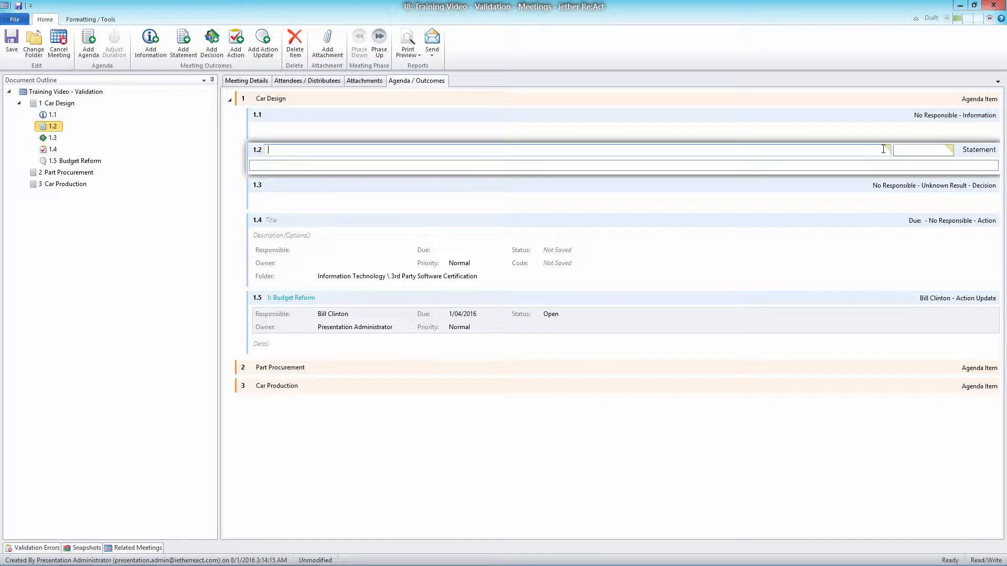
{"action": "left_click", "coordinate": [865, 186]}
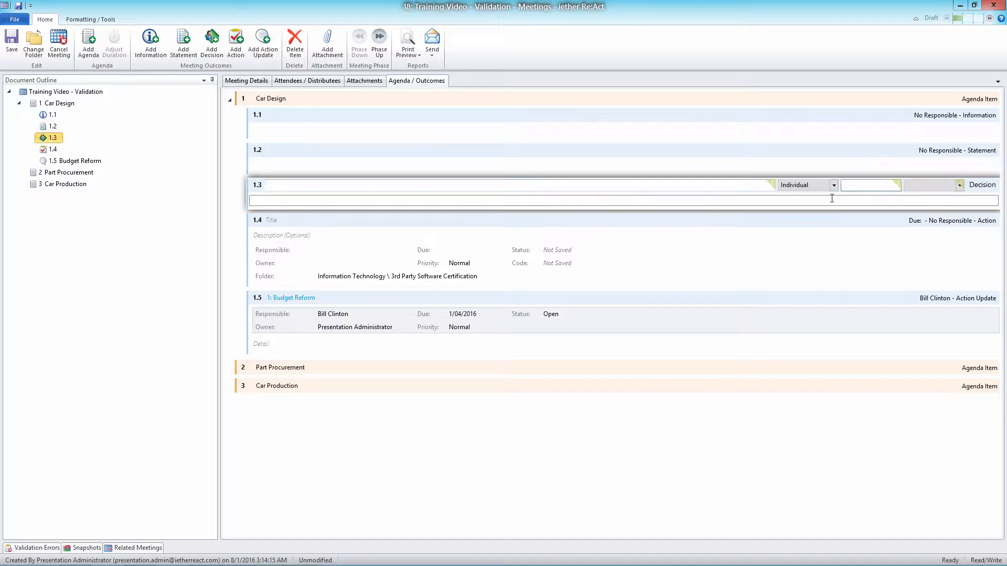
Go to decision 1.3 from its missing-responsible warning, and collapse the Car Design agenda item
{"action": "left_click", "coordinate": [42, 549]}
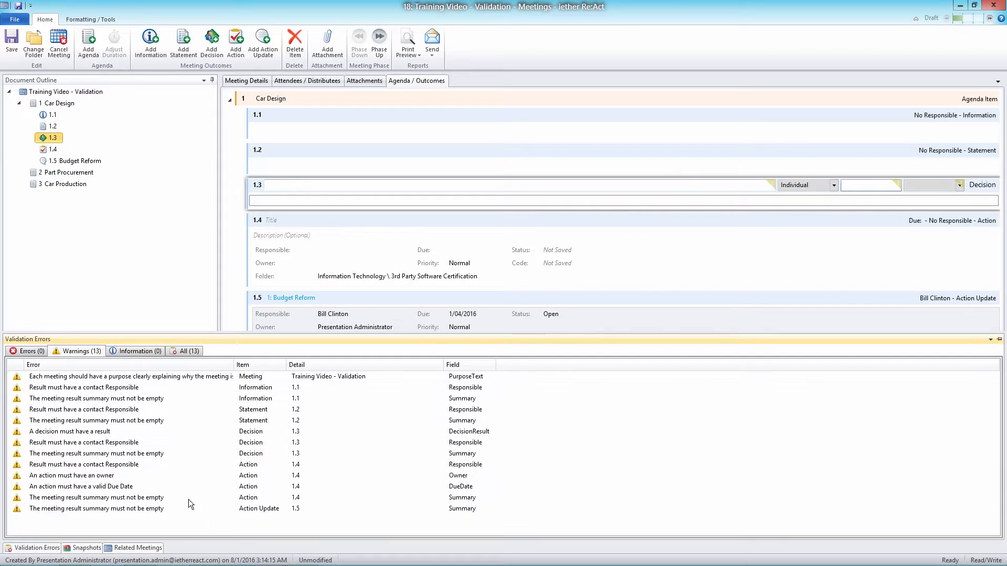
{"action": "left_click", "coordinate": [85, 445]}
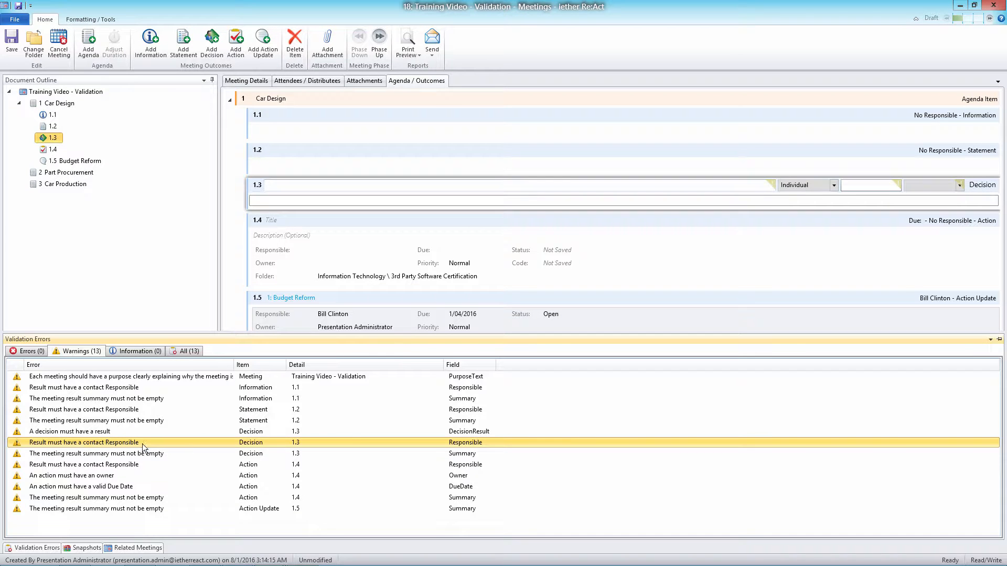
{"action": "left_click", "coordinate": [228, 99]}
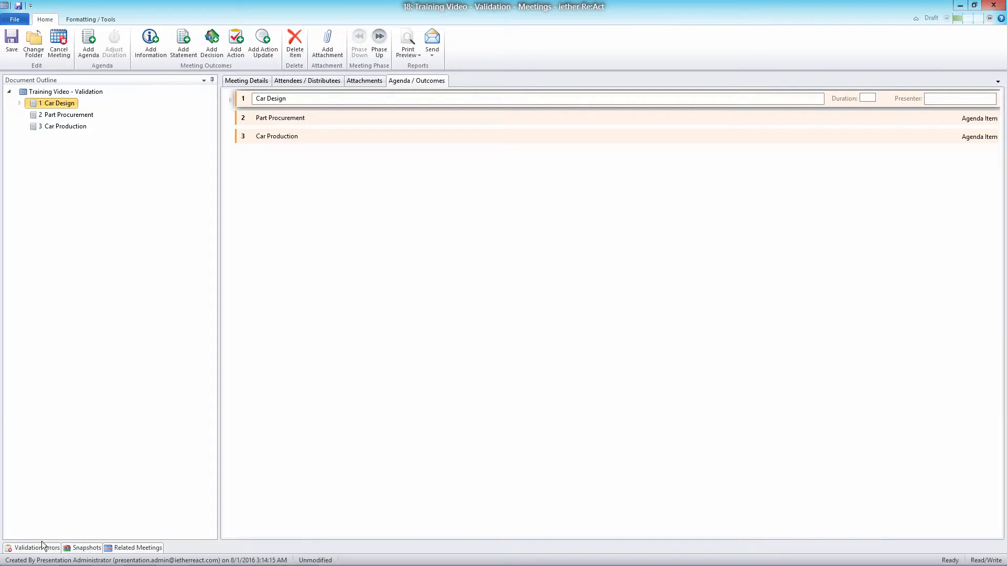
Use the validation warnings to go to action update 1.5, action 1.4, statement 1.2 and information 1.1 in turn
{"action": "mouse_move", "coordinate": [34, 548]}
{"action": "left_click", "coordinate": [102, 509]}
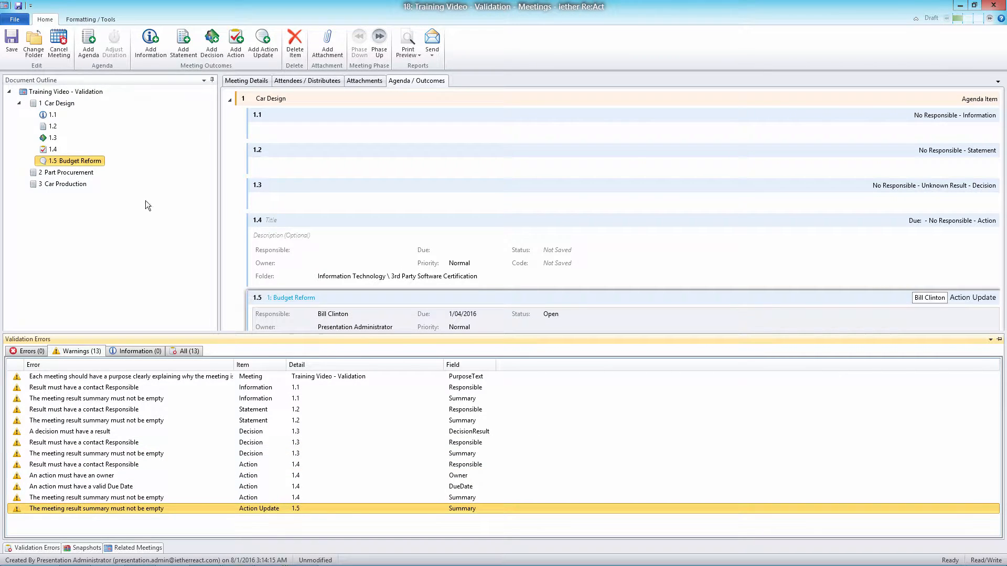
{"action": "left_click", "coordinate": [40, 477]}
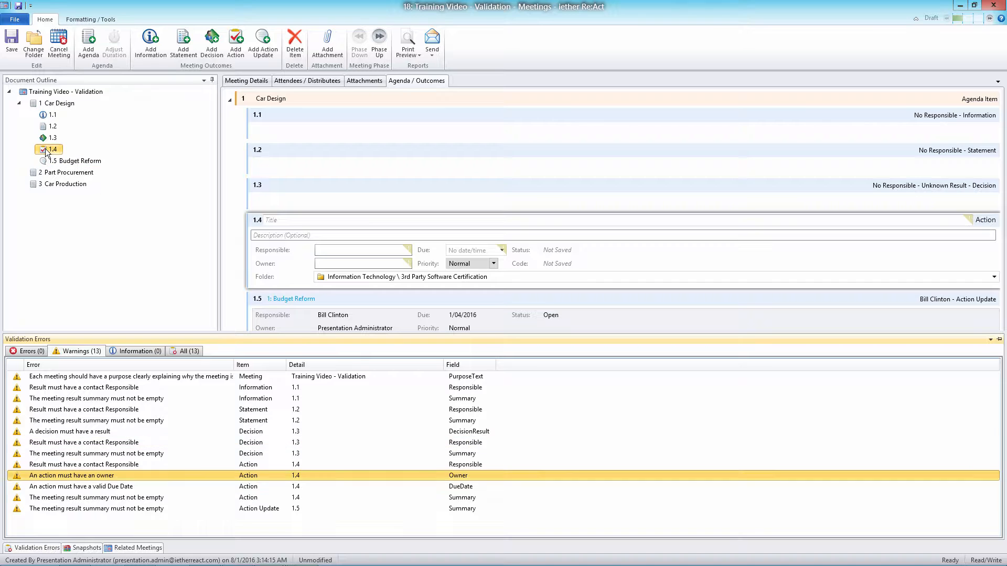
{"action": "left_click", "coordinate": [55, 410]}
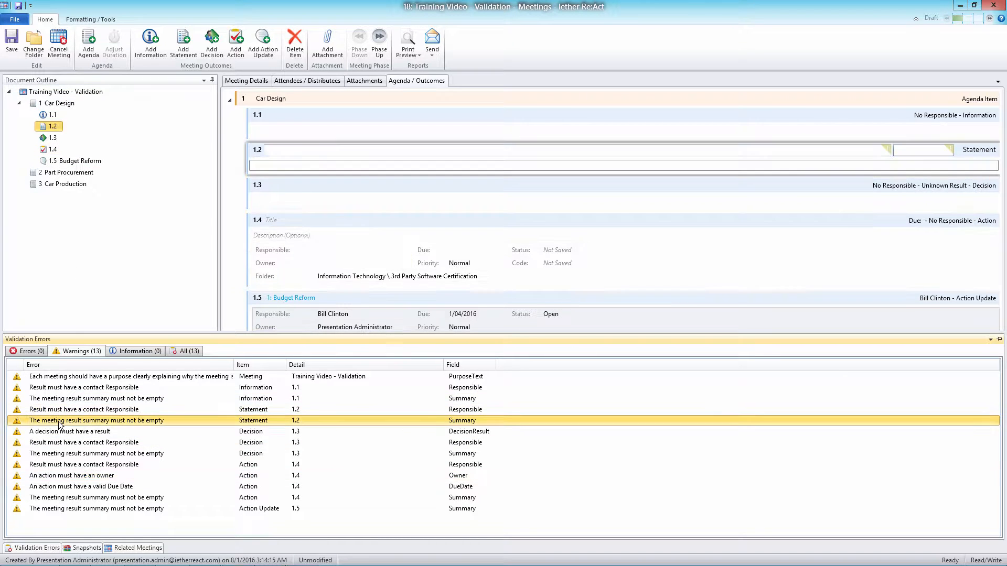
{"action": "left_click", "coordinate": [72, 399]}
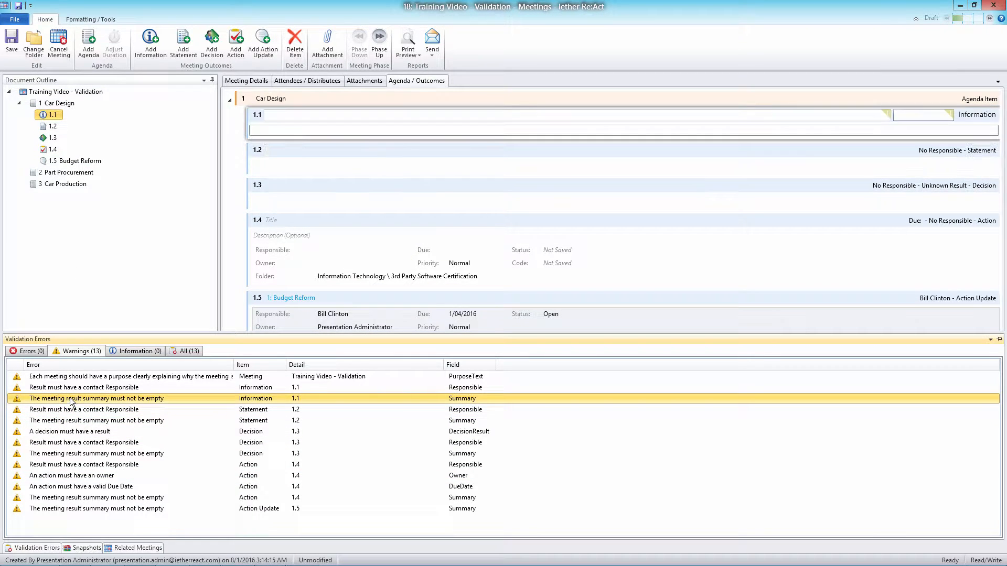
Use the validation warnings to go to action 1.4 and to the meeting's empty purpose field
{"action": "left_click", "coordinate": [91, 465]}
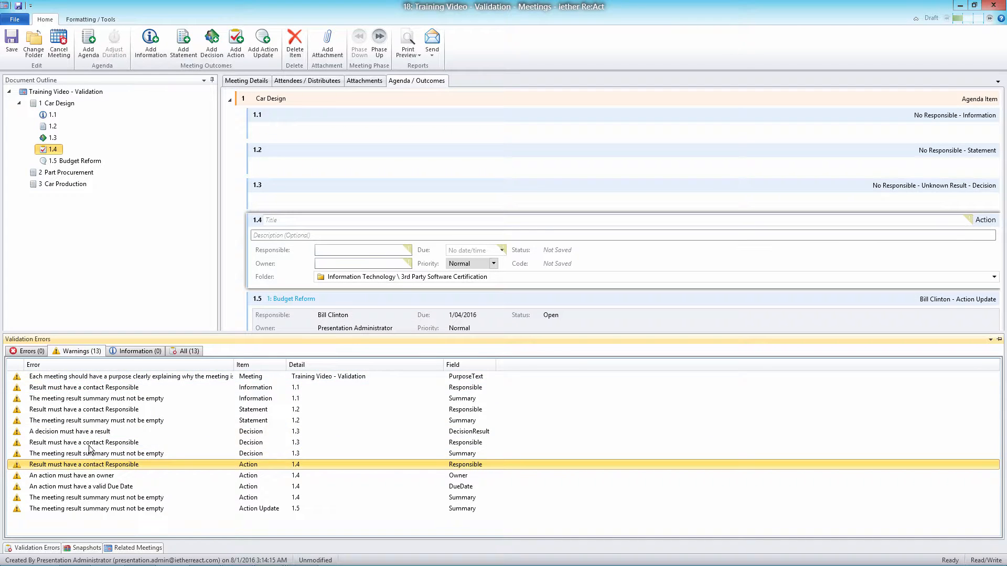
{"action": "left_click", "coordinate": [78, 376]}
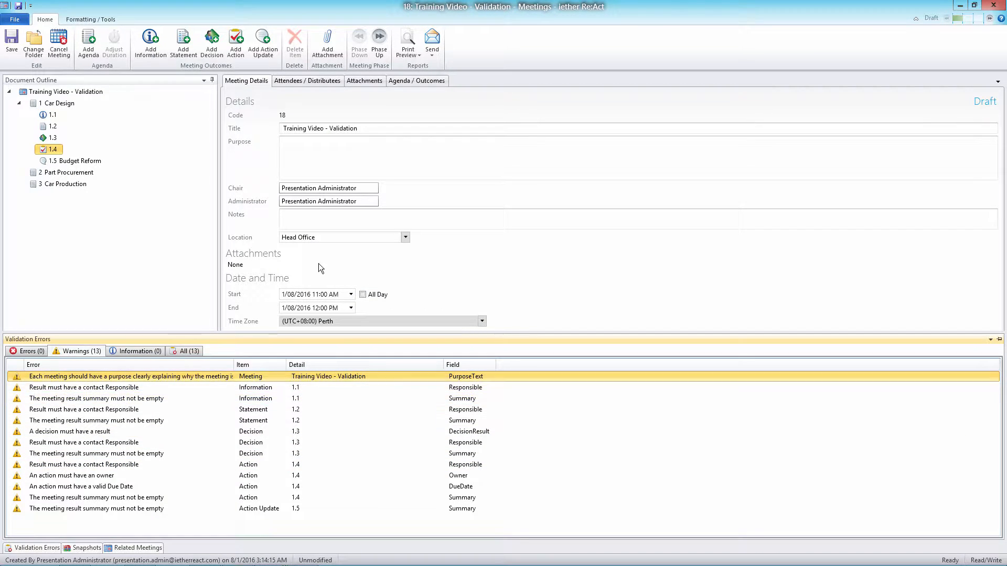
{"action": "left_click", "coordinate": [484, 158]}
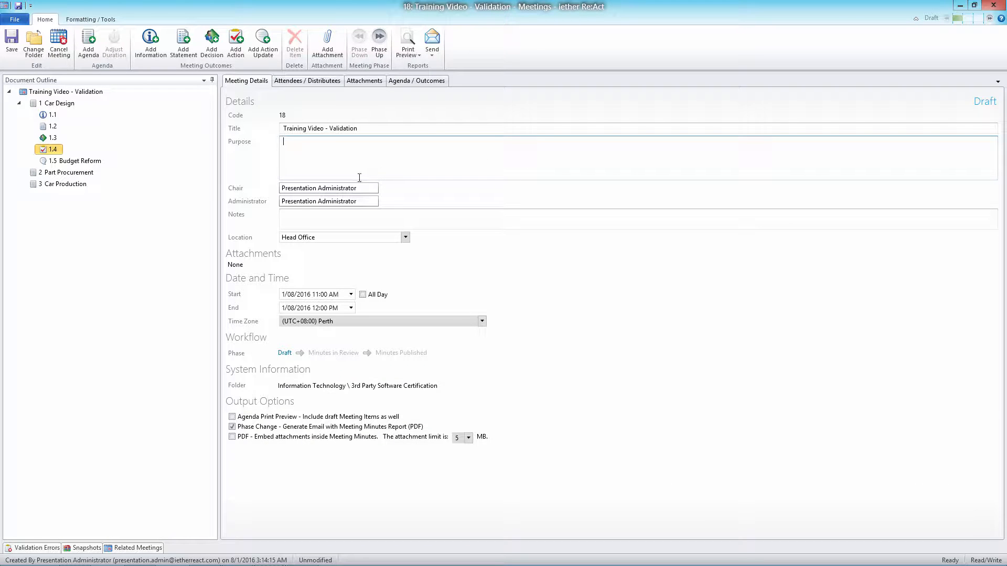
Look through the attendees, attachments and agenda pages, checking action 1.4 and action update 1.5 in the agenda
{"action": "left_click", "coordinate": [307, 80]}
{"action": "left_click", "coordinate": [364, 80]}
{"action": "left_click", "coordinate": [429, 81]}
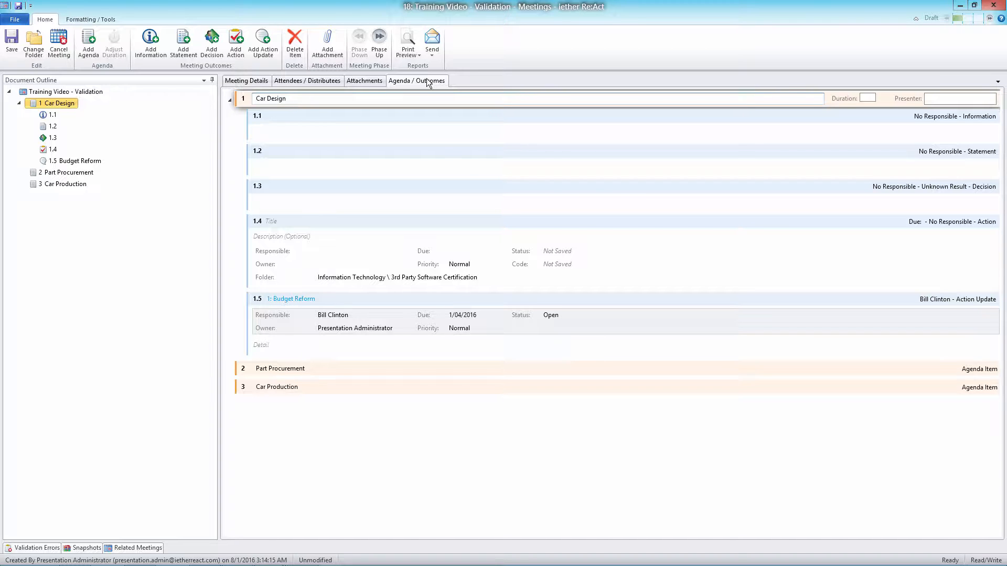
{"action": "left_click", "coordinate": [263, 224]}
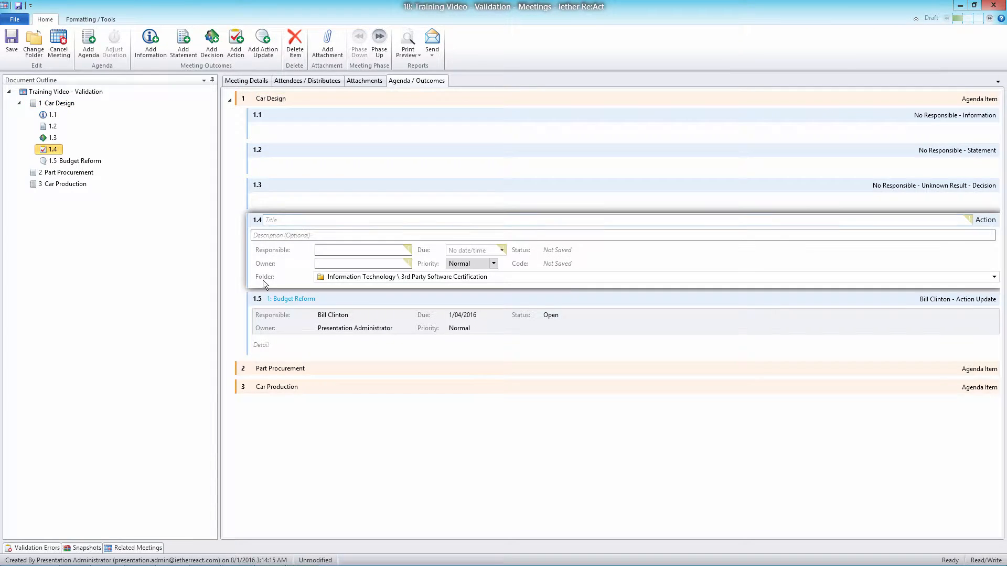
{"action": "left_click", "coordinate": [258, 300]}
{"action": "left_click", "coordinate": [256, 224]}
Try to advance the meeting to the Minutes Review phase and dismiss the validation notice
{"action": "left_click", "coordinate": [990, 19]}
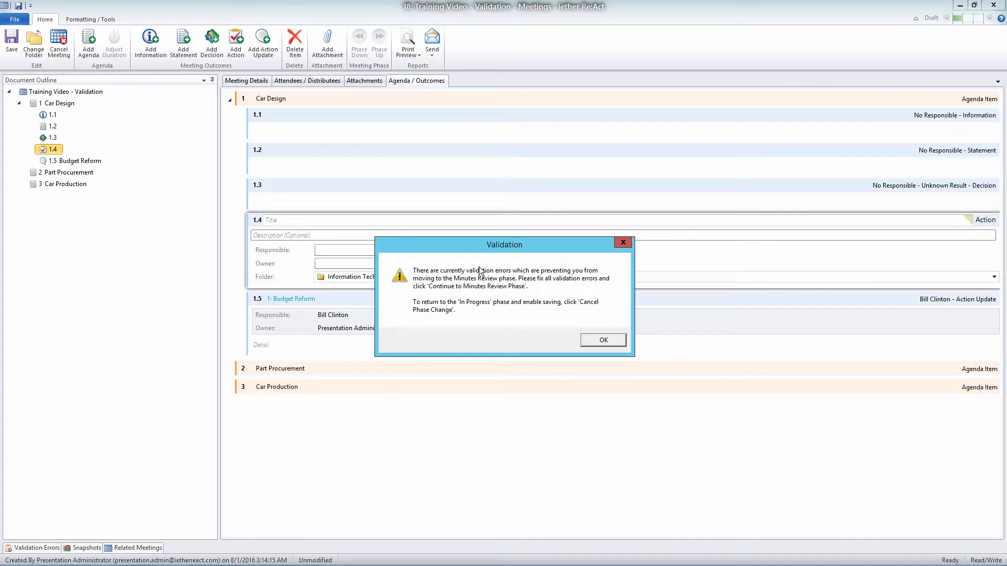
{"action": "left_click", "coordinate": [610, 339]}
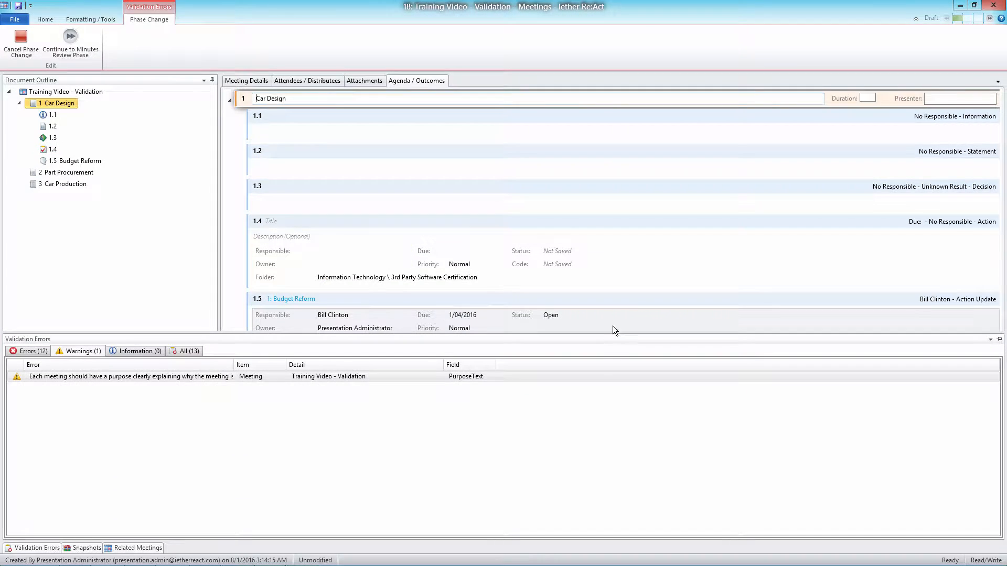
Examine the error markers on the title and responsible fields of information 1.1, and collapse the Car Design agenda item
{"action": "left_click", "coordinate": [778, 122]}
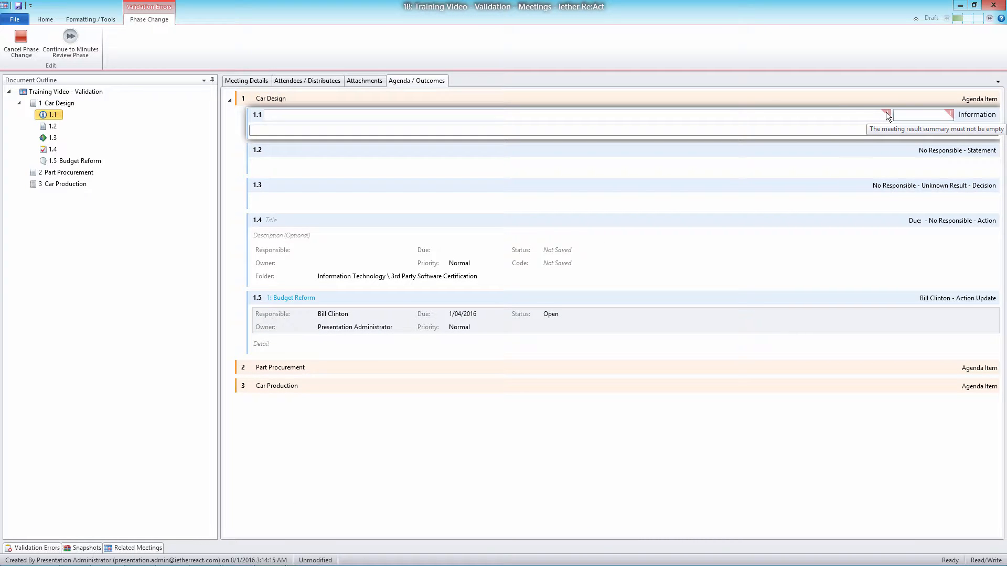
{"action": "left_click", "coordinate": [47, 548]}
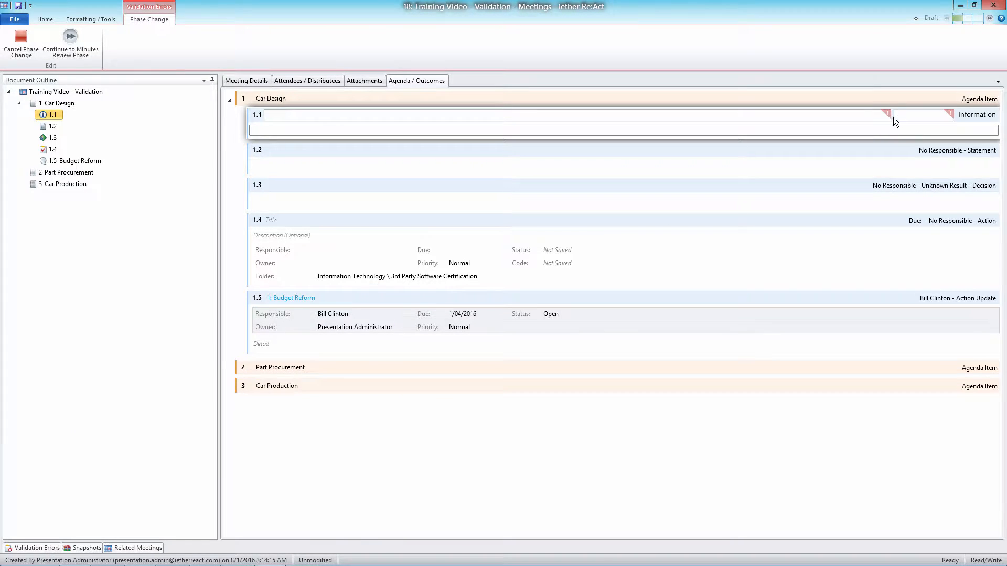
{"action": "mouse_move", "coordinate": [954, 120]}
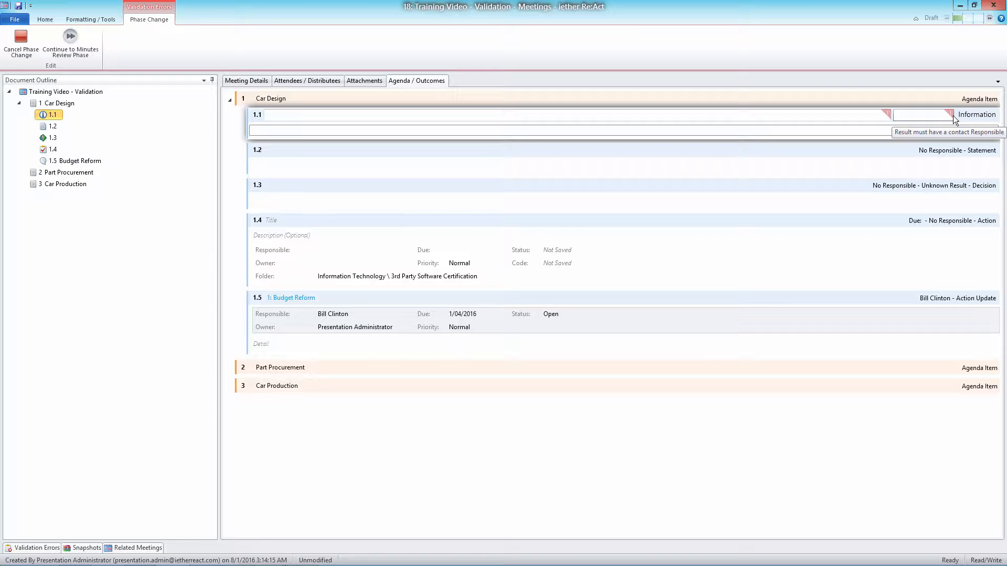
{"action": "left_click", "coordinate": [309, 114]}
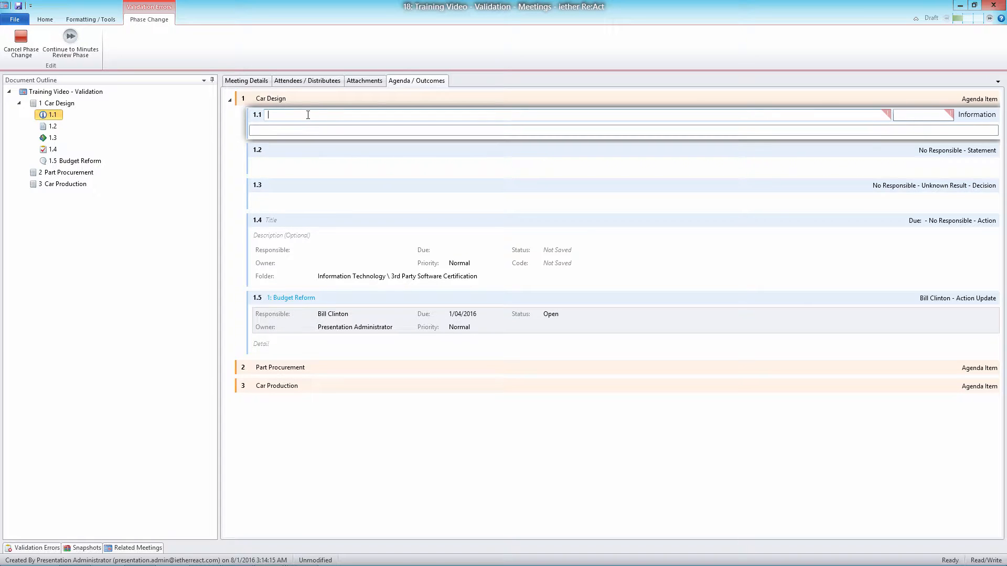
{"action": "left_click", "coordinate": [12, 549]}
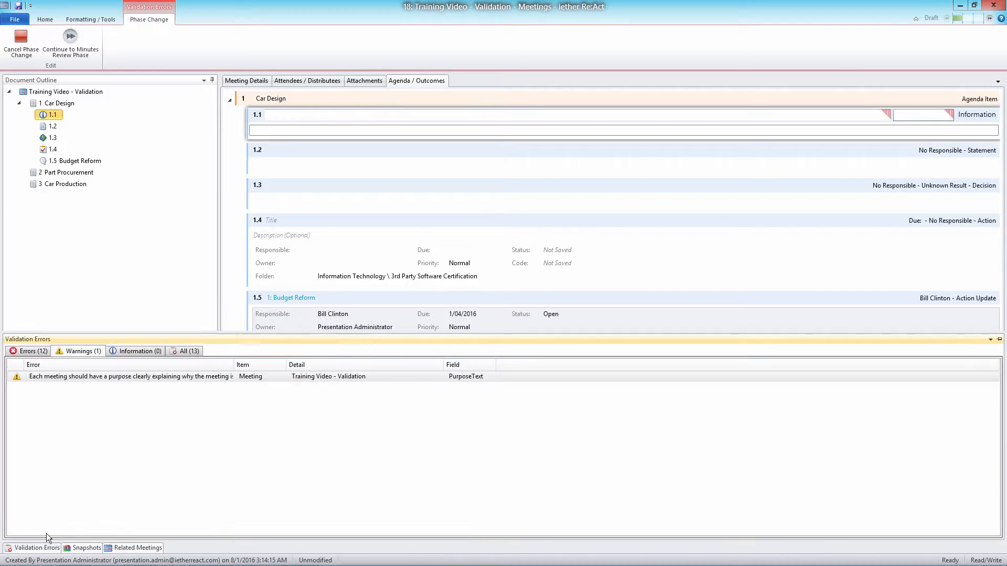
{"action": "left_click", "coordinate": [229, 101]}
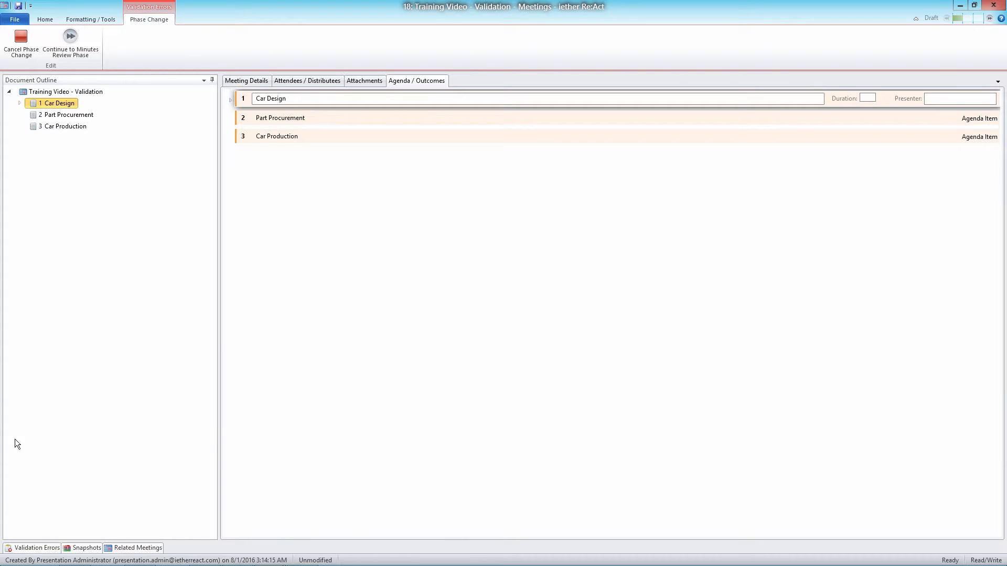
Go to information 1.1 from its missing-responsible validation error and set the responsible contact to Bill Clinton
{"action": "left_click", "coordinate": [22, 549]}
{"action": "left_click", "coordinate": [35, 352]}
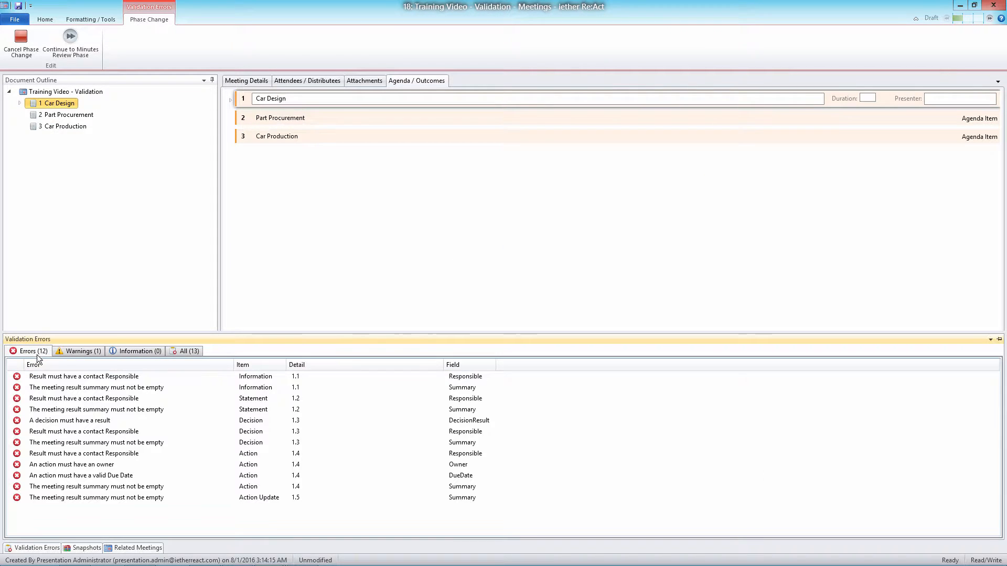
{"action": "left_click", "coordinate": [97, 380]}
{"action": "double_click", "coordinate": [99, 378]}
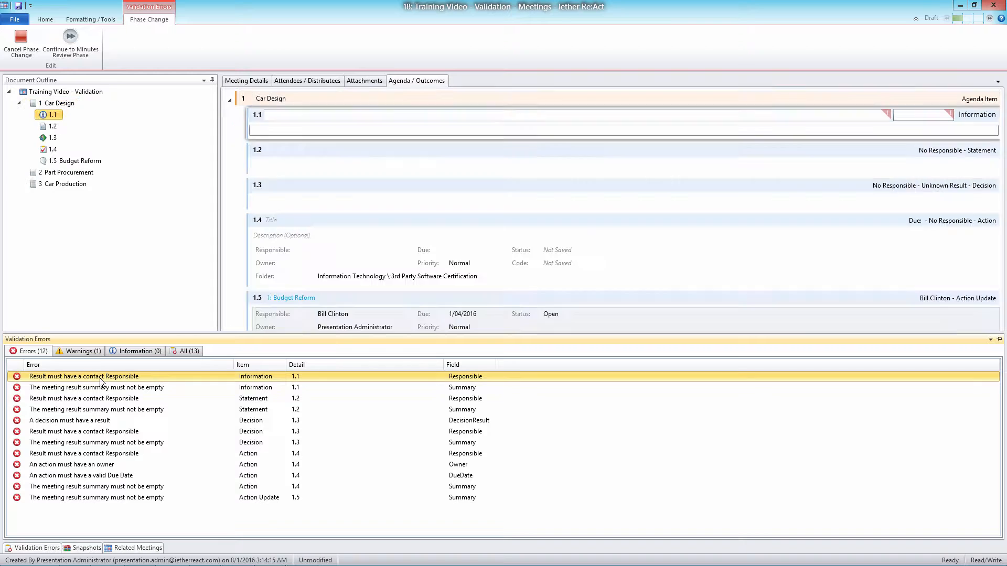
{"action": "left_click", "coordinate": [913, 115]}
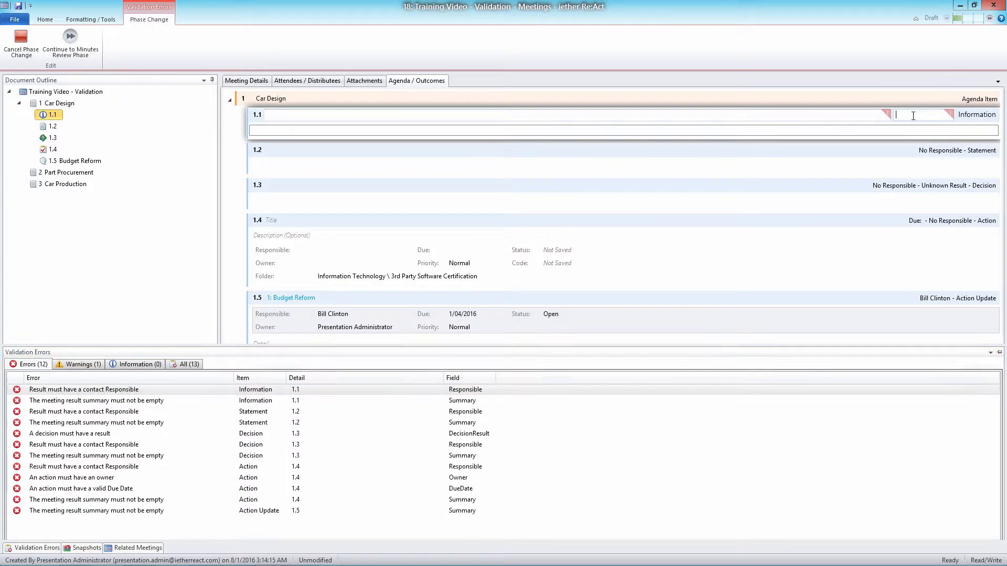
{"action": "type", "text": "Bill Clinton"}
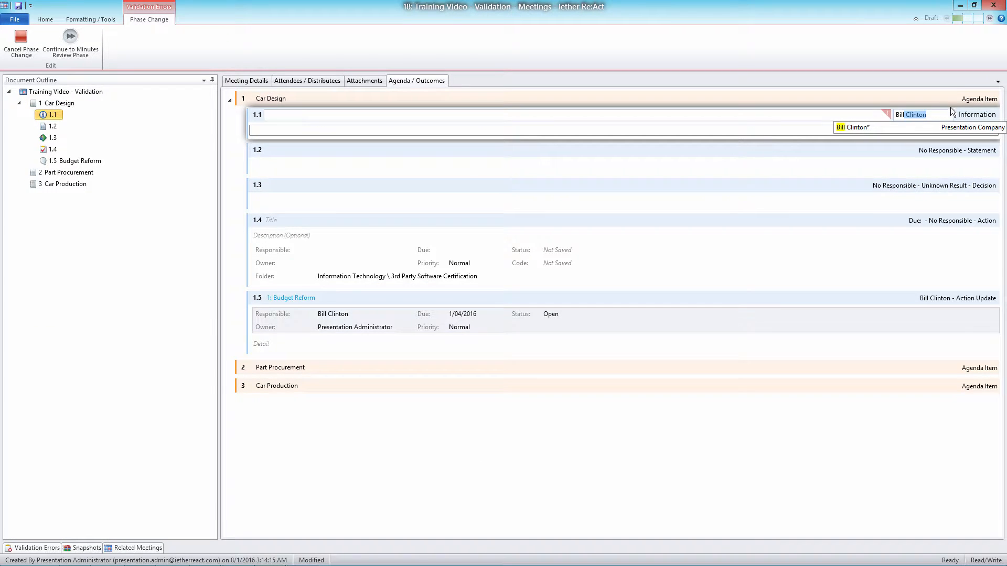
{"action": "left_click", "coordinate": [946, 127]}
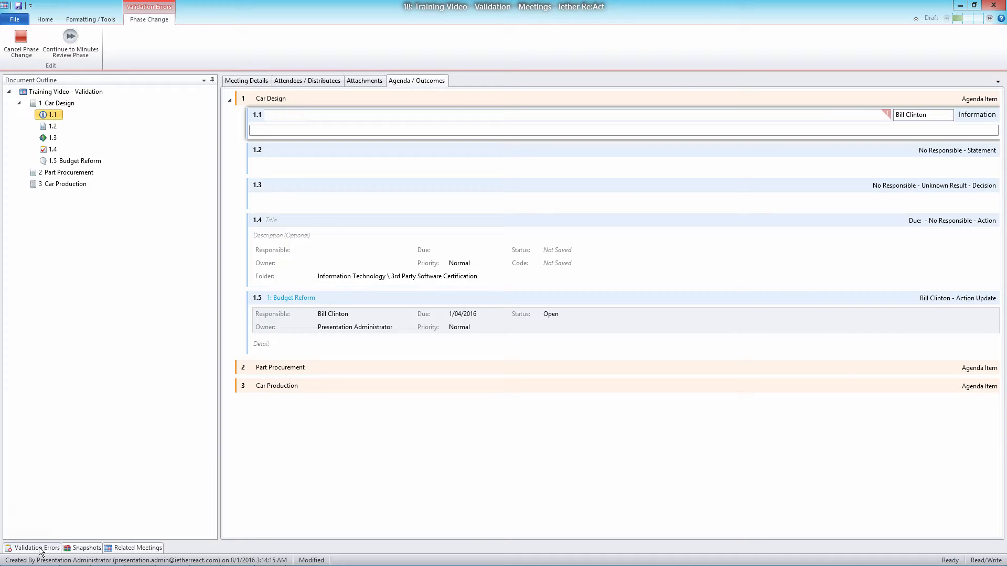
Check the remaining validation errors and the meeting's purpose field, and return to the agenda and outcomes
{"action": "left_click", "coordinate": [21, 548]}
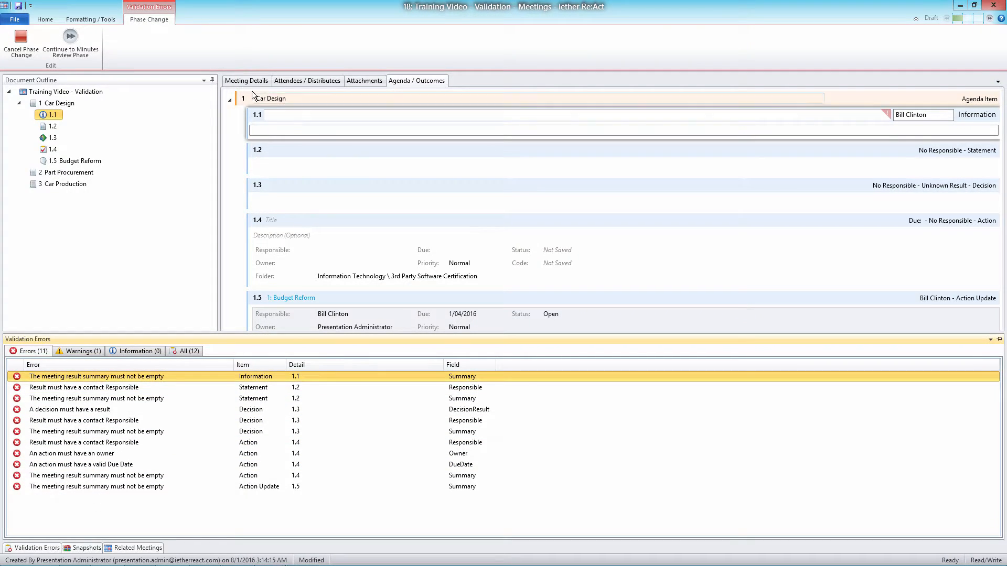
{"action": "left_click", "coordinate": [238, 83]}
{"action": "left_click", "coordinate": [284, 172]}
{"action": "left_click", "coordinate": [417, 81]}
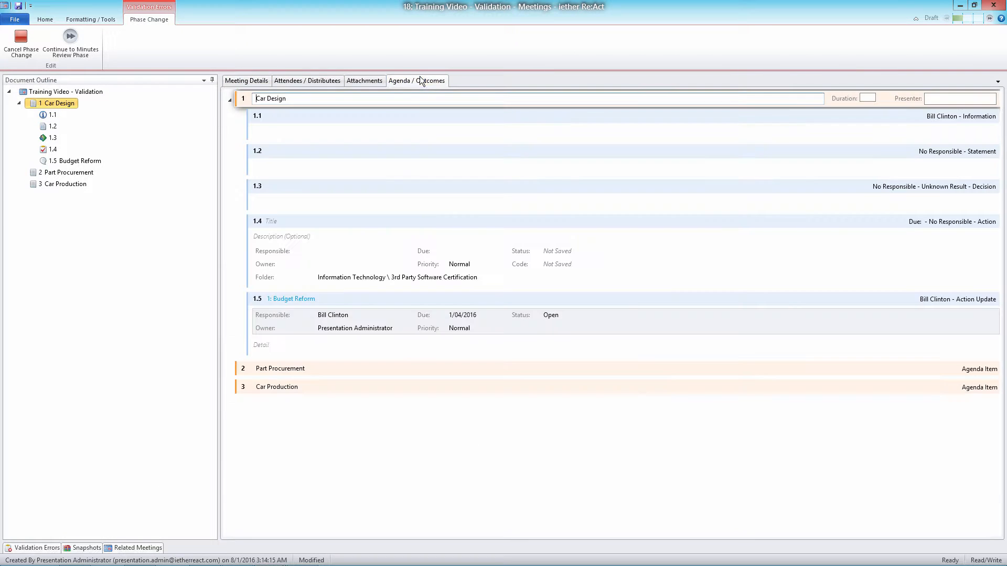
Collapse Car Design, go to information 1.1 from its empty-summary error, and title it "Presentation to the group"
{"action": "left_click", "coordinate": [231, 101]}
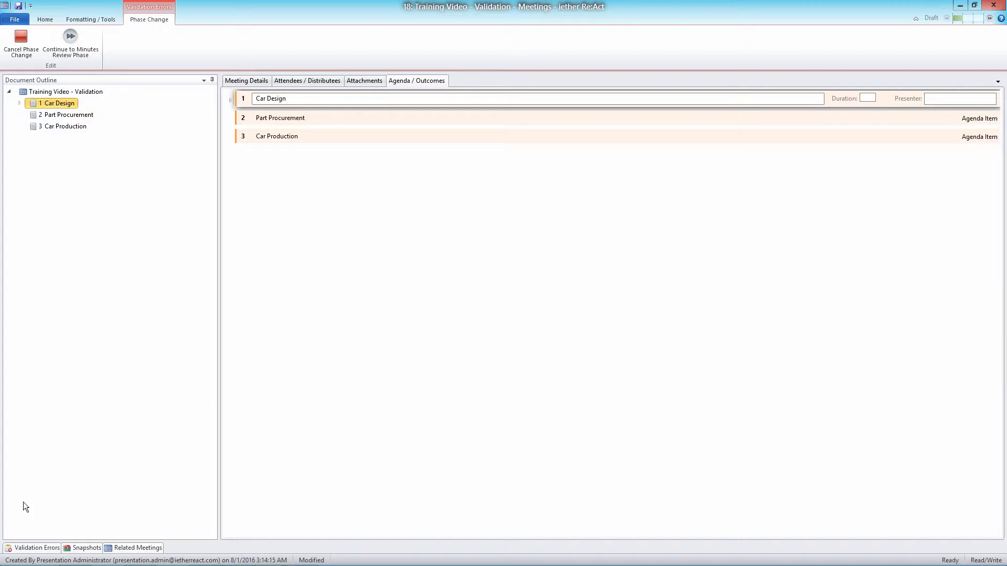
{"action": "left_click", "coordinate": [27, 549]}
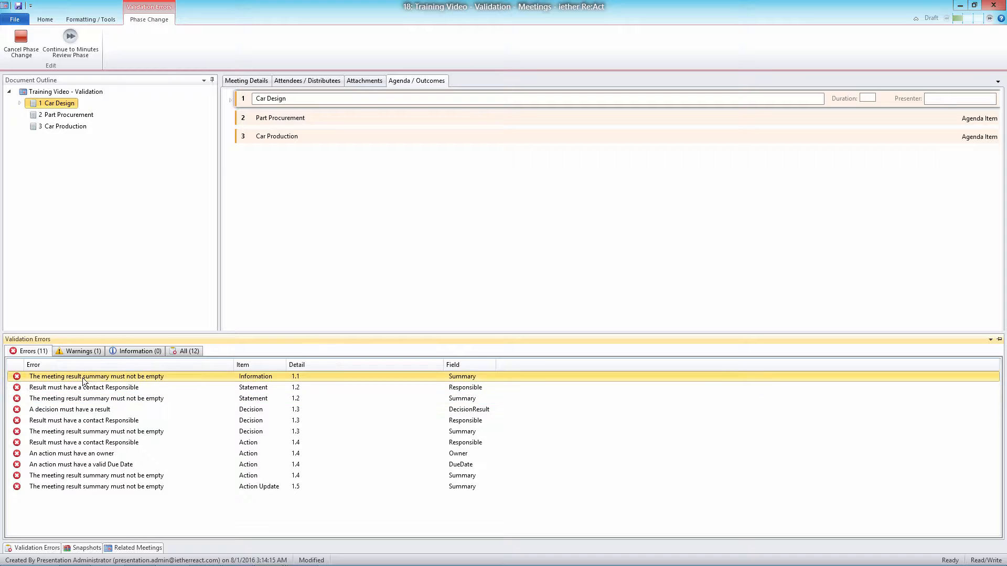
{"action": "double_click", "coordinate": [84, 376]}
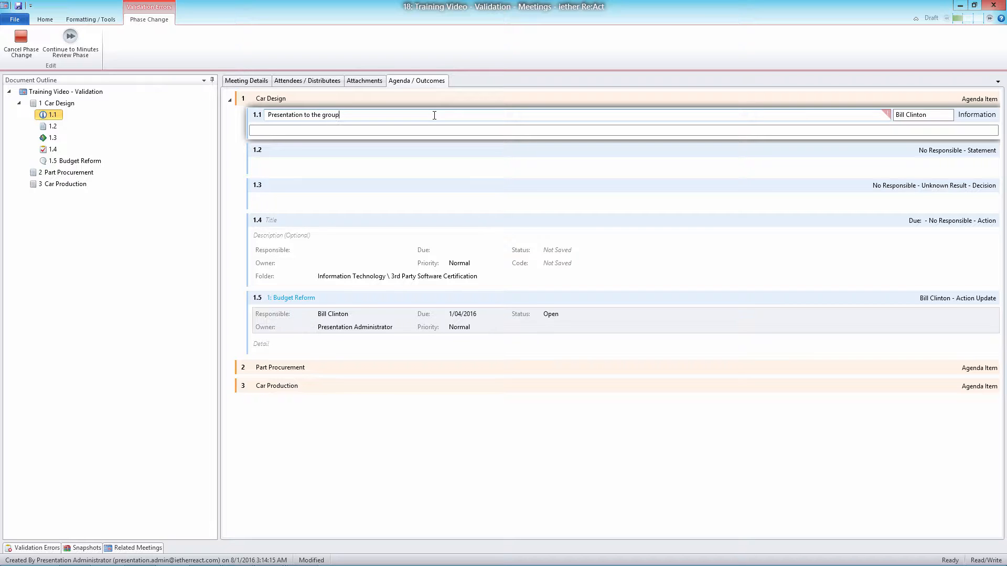
Go to statement 1.2 from its missing-responsible error, set its responsible contact to Bill Clinton and title it "Procurement Rules"
{"action": "left_click", "coordinate": [34, 548]}
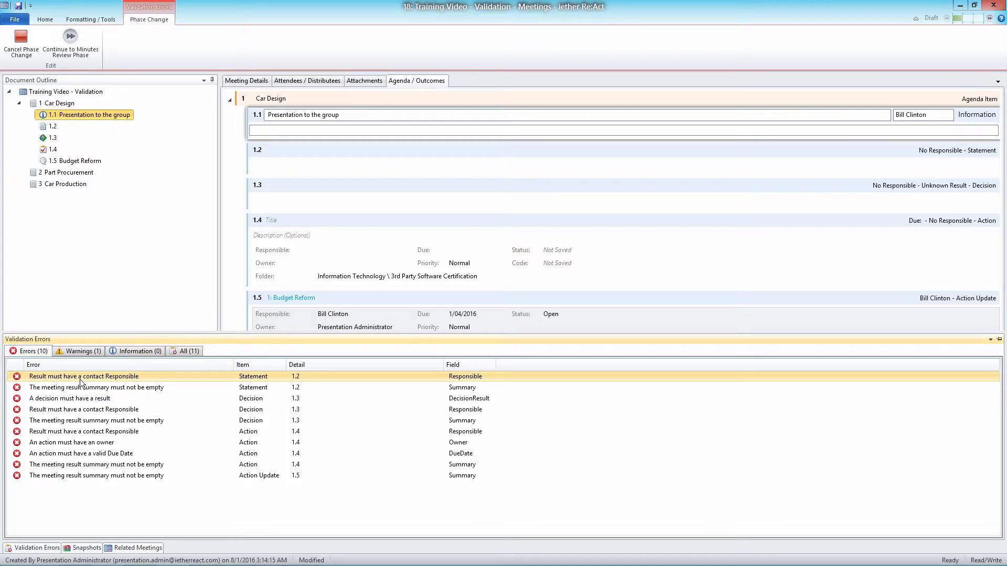
{"action": "double_click", "coordinate": [80, 378]}
{"action": "left_click", "coordinate": [916, 149]}
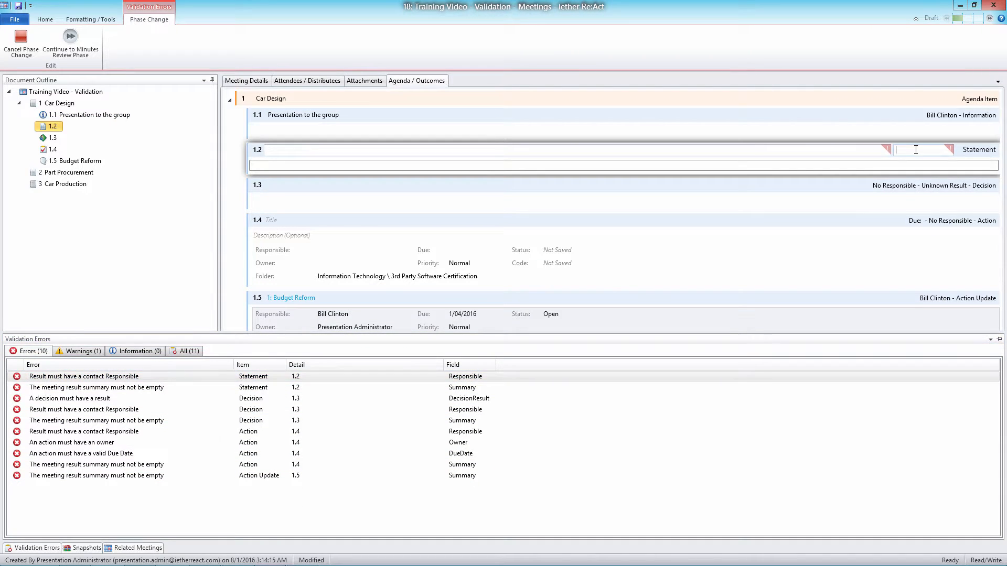
{"action": "type", "text": "Bill Clinton"}
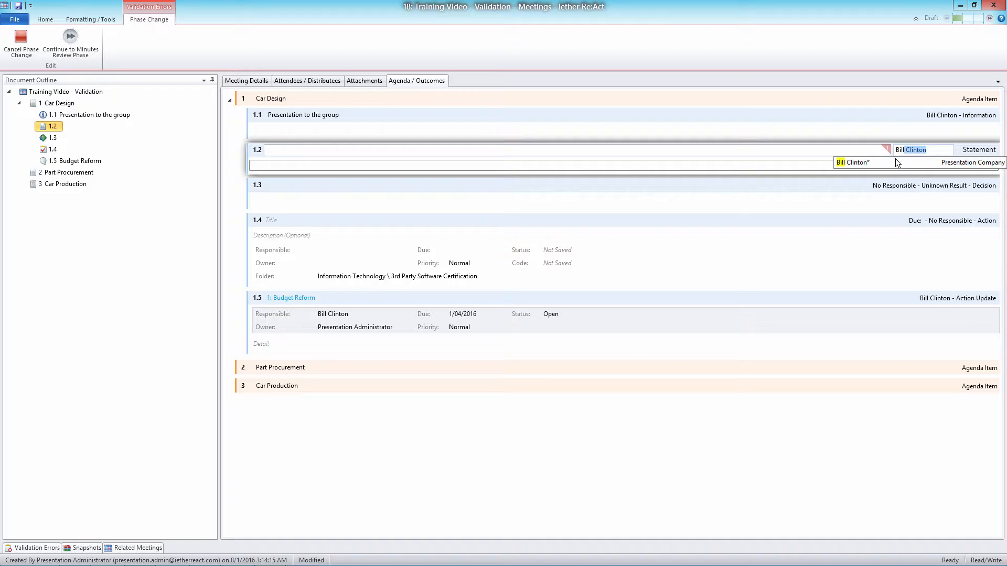
{"action": "left_click", "coordinate": [896, 160]}
{"action": "left_click", "coordinate": [302, 150]}
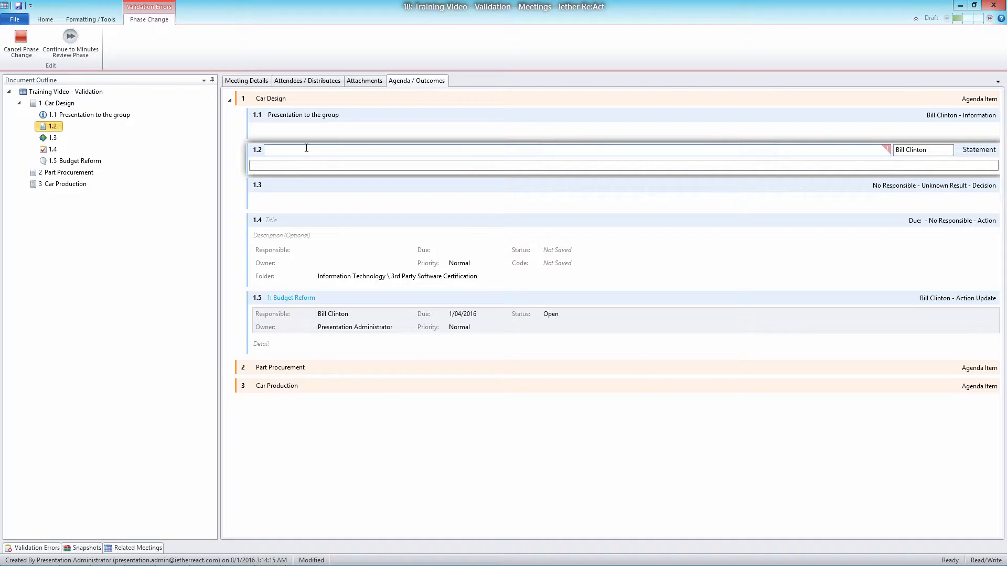
{"action": "type", "text": "Procurement Bu"}
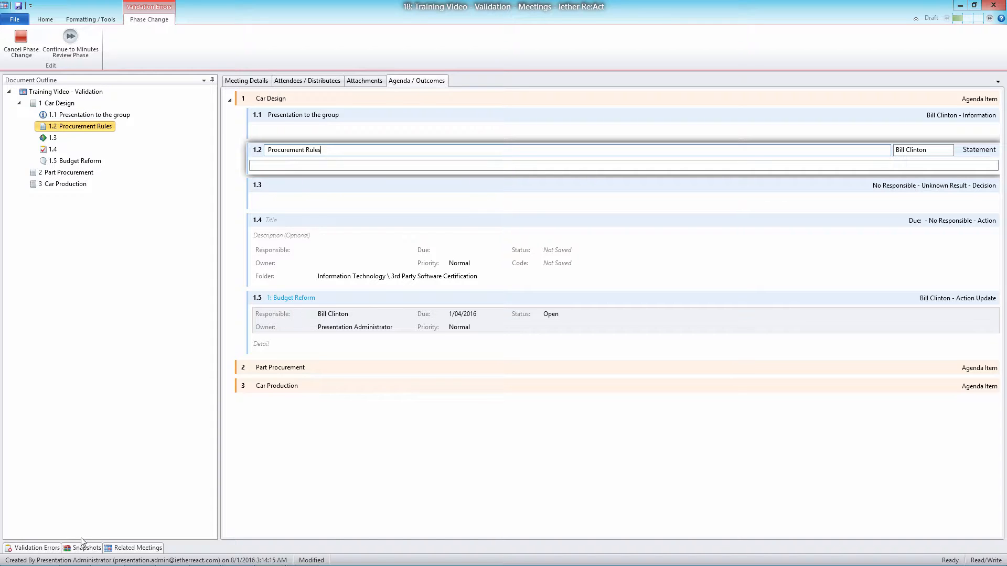
Review the remaining errors, starting with decision 1.3's missing result, and show the meeting's remaining warnings
{"action": "mouse_move", "coordinate": [36, 548]}
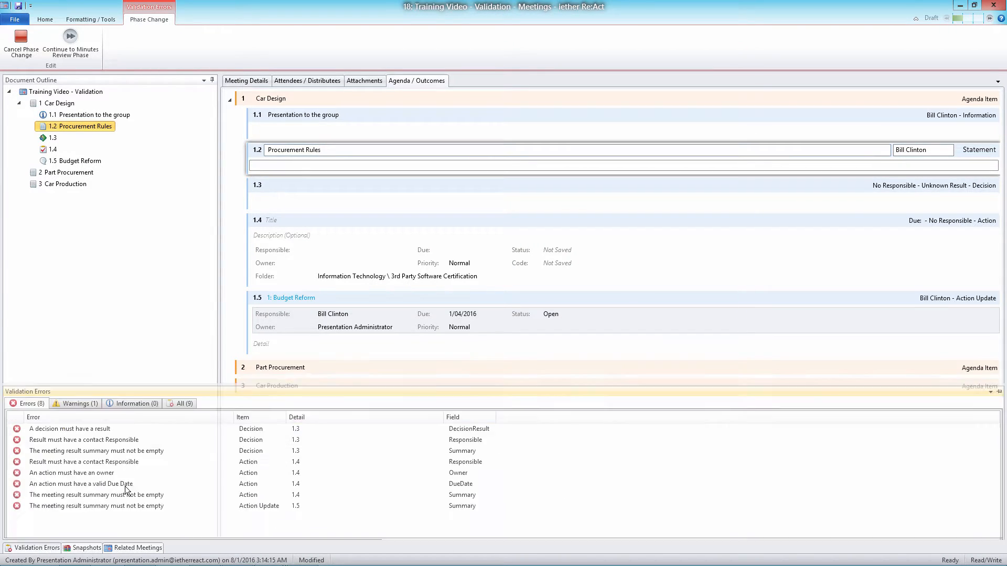
{"action": "left_click", "coordinate": [72, 378]}
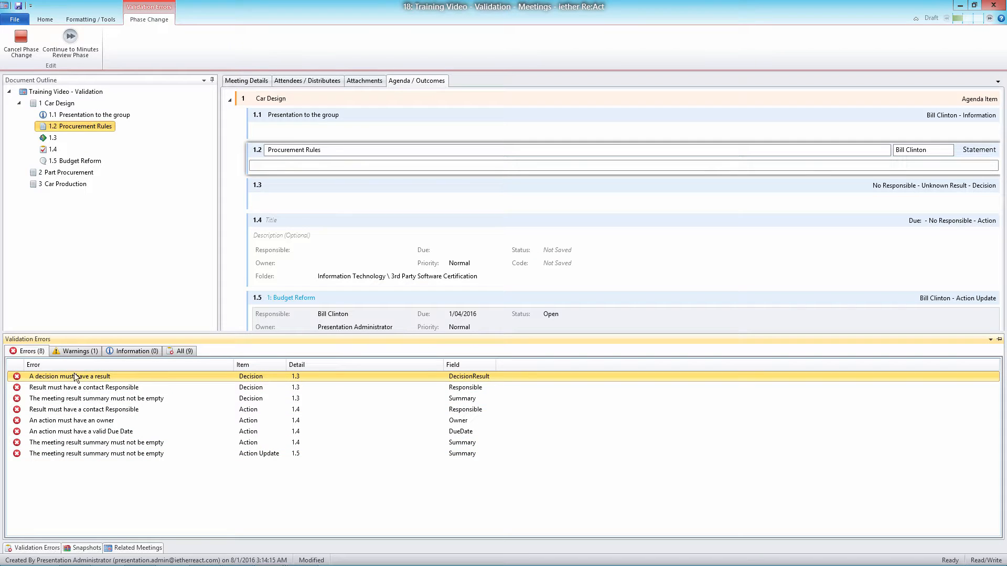
{"action": "left_click", "coordinate": [76, 350]}
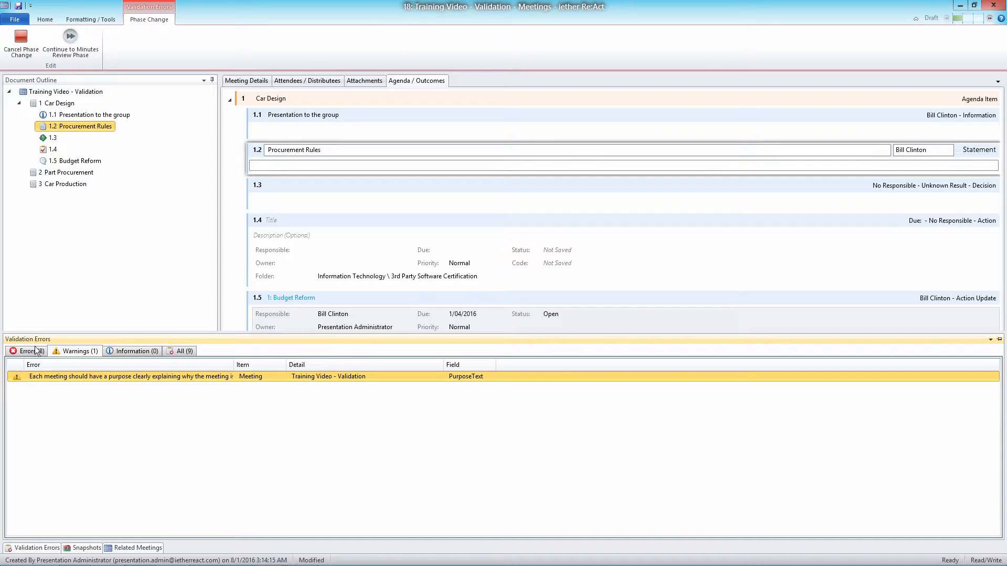
Try twice to continue to the Minutes Review phase, dismissing the save error each time
{"action": "left_click", "coordinate": [71, 40]}
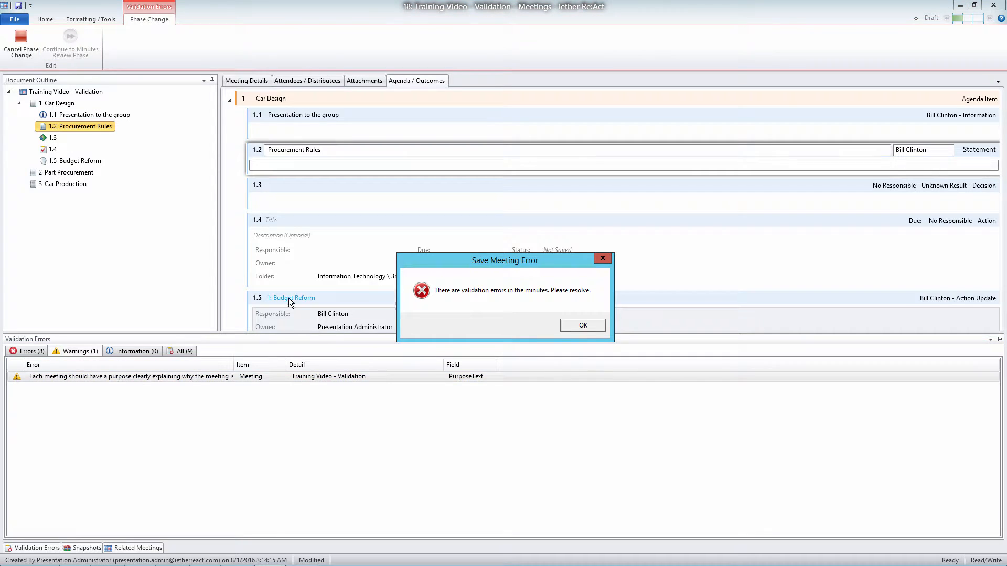
{"action": "left_click", "coordinate": [573, 331]}
{"action": "left_click", "coordinate": [71, 40]}
{"action": "left_click", "coordinate": [584, 327]}
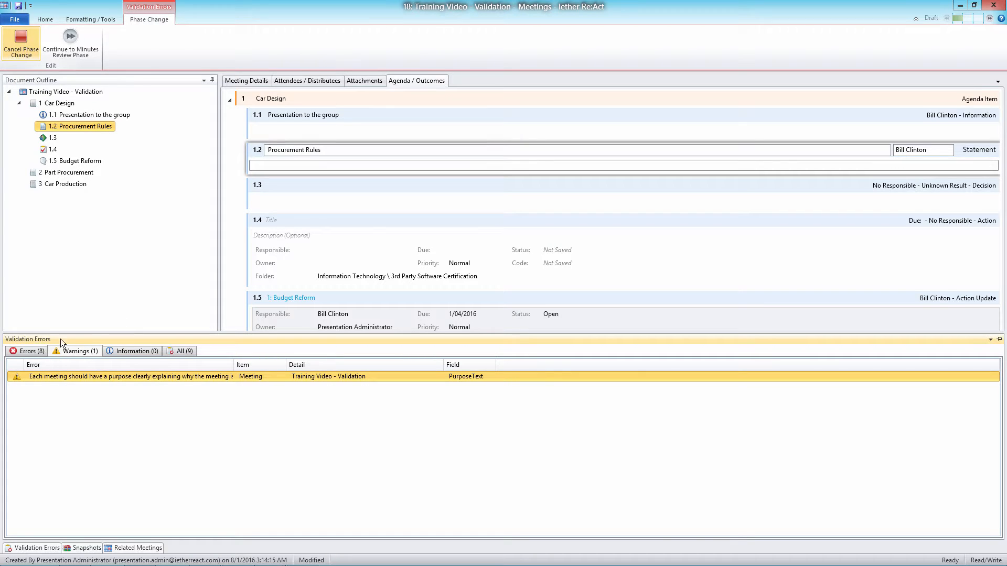
Cancel the phase change, check the error list, and select information 1.1 and statement 1.2's description
{"action": "left_click", "coordinate": [26, 353]}
{"action": "left_click", "coordinate": [719, 122]}
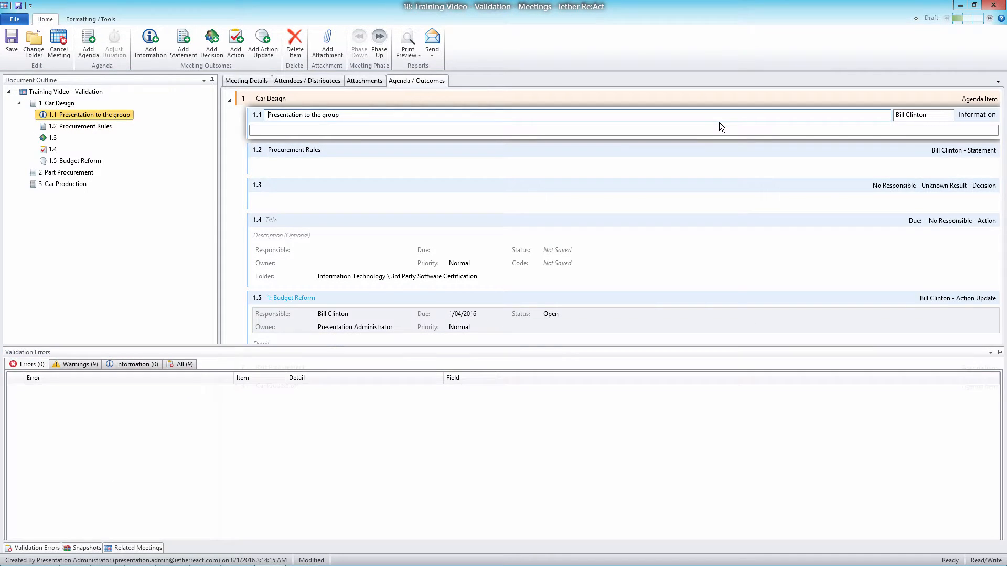
{"action": "left_click", "coordinate": [689, 163]}
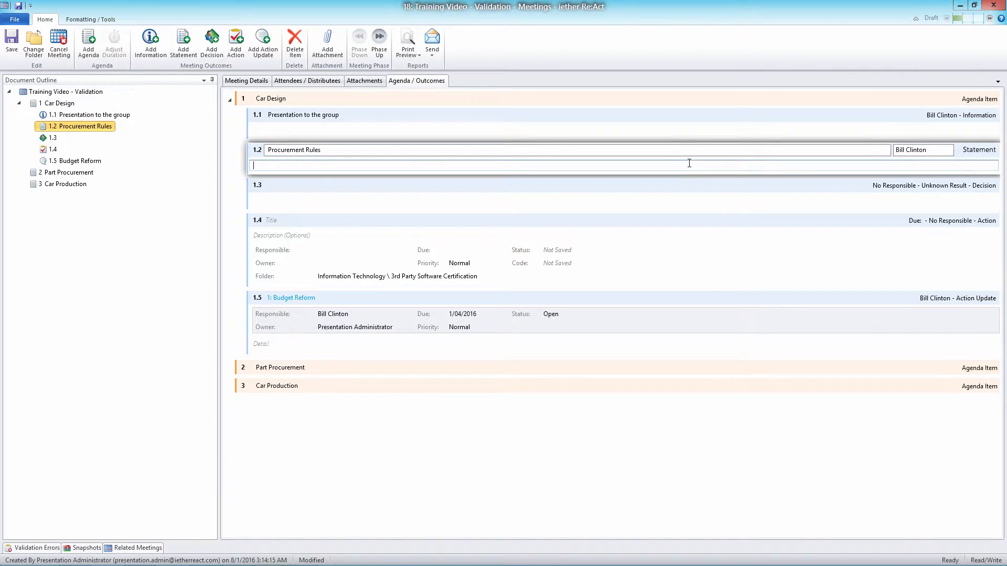
Examine the meeting's warnings for decision 1.3 and action 1.4, the information messages, and the complete validation list
{"action": "left_click", "coordinate": [36, 548]}
{"action": "left_click", "coordinate": [71, 353]}
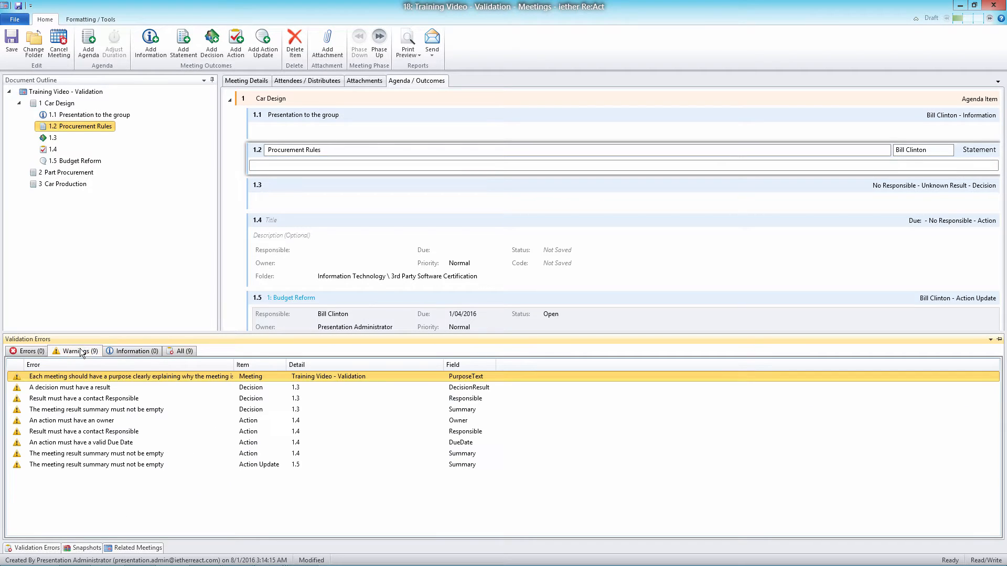
{"action": "left_click", "coordinate": [207, 398]}
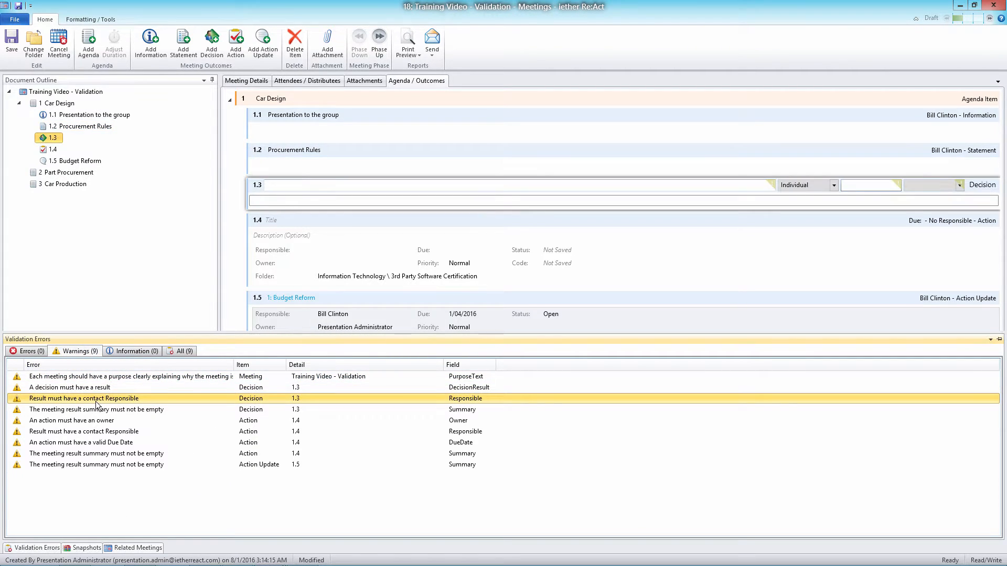
{"action": "left_click", "coordinate": [77, 422]}
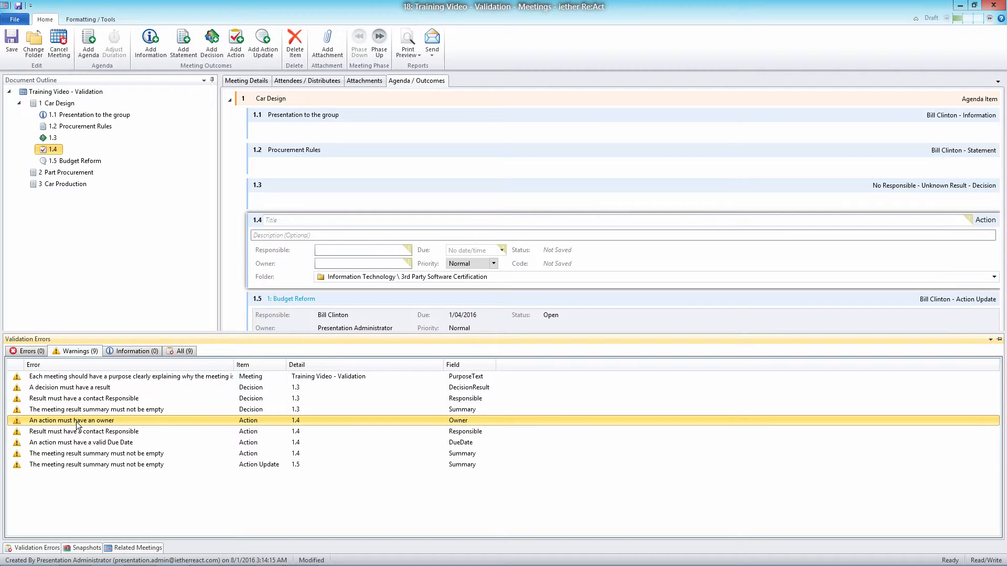
{"action": "left_click", "coordinate": [73, 397]}
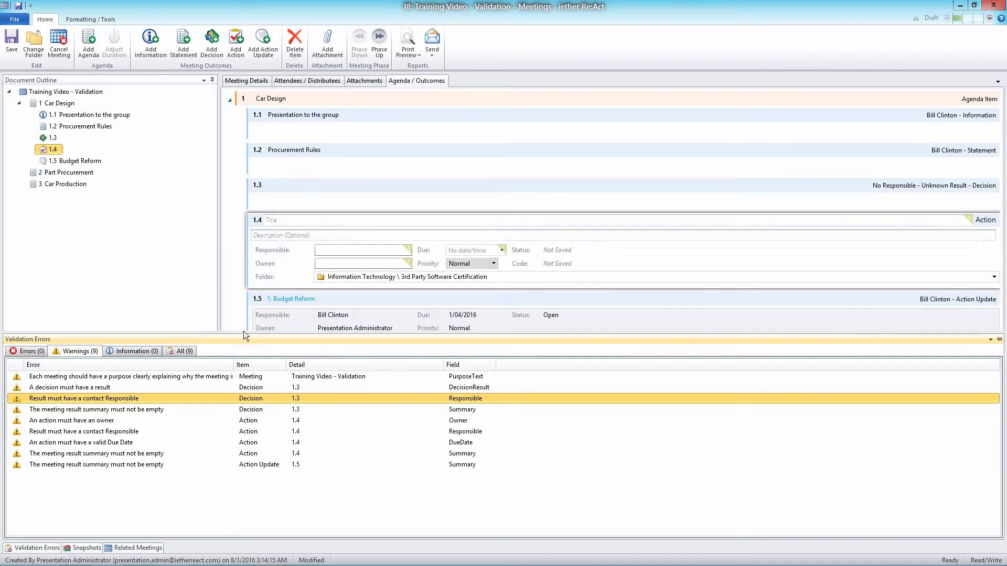
{"action": "left_click", "coordinate": [142, 351]}
{"action": "left_click", "coordinate": [172, 351]}
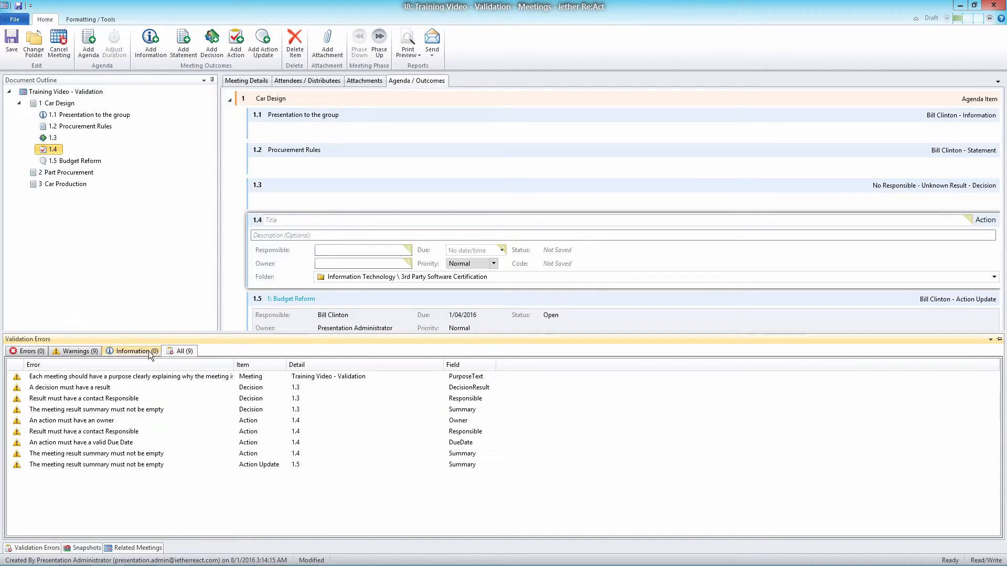
{"action": "left_click", "coordinate": [147, 352]}
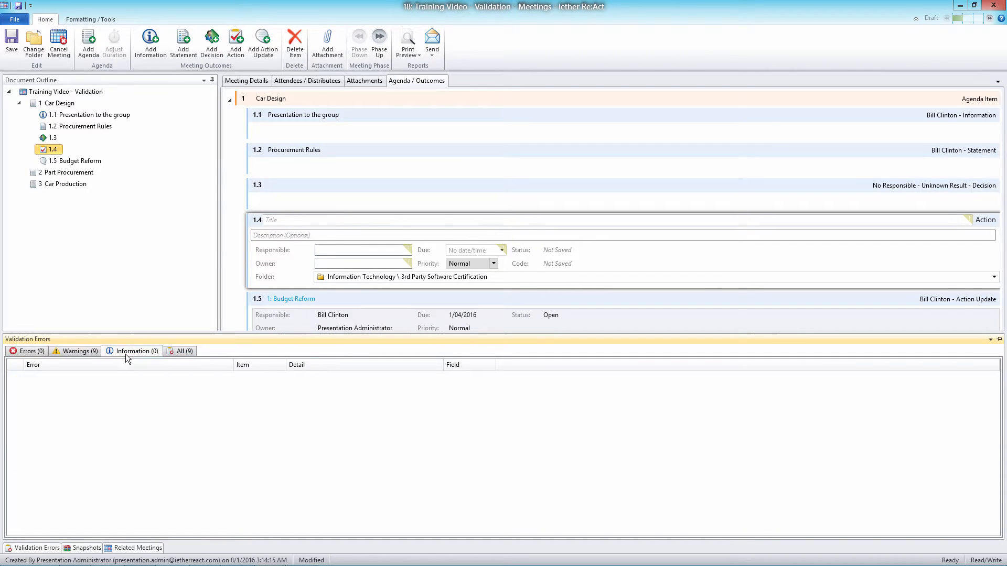
{"action": "left_click", "coordinate": [185, 352]}
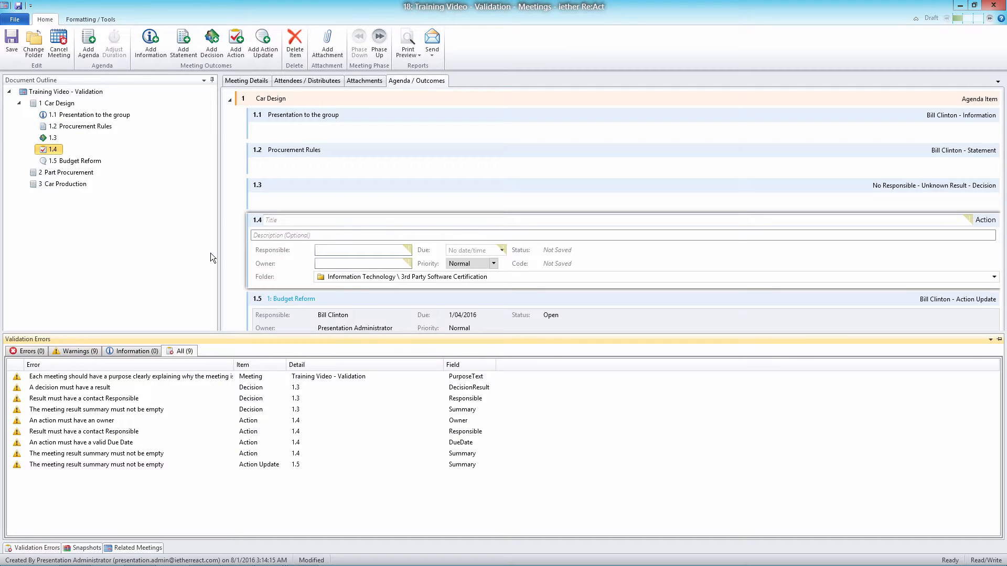
Enter "gfsd" as the description of information 1.1 and "gfds" as the description of statement 1.2
{"action": "left_click", "coordinate": [302, 133]}
{"action": "type", "text": "gfsd"}
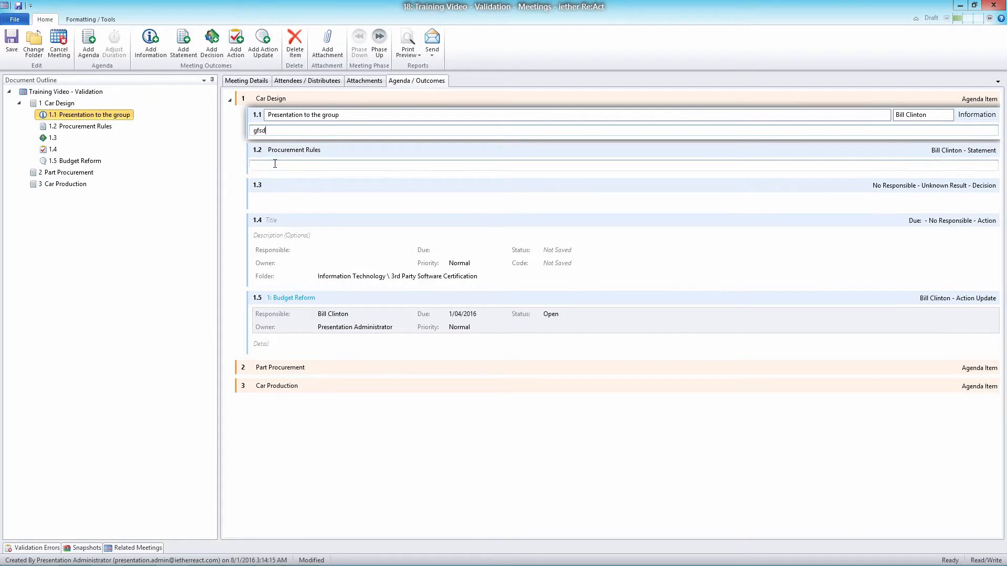
{"action": "left_click", "coordinate": [274, 165]}
{"action": "type", "text": "gfds"}
Title decision 1.3 "Decision", make Bill Clinton responsible for it and set its result to Approved
{"action": "left_click", "coordinate": [281, 186]}
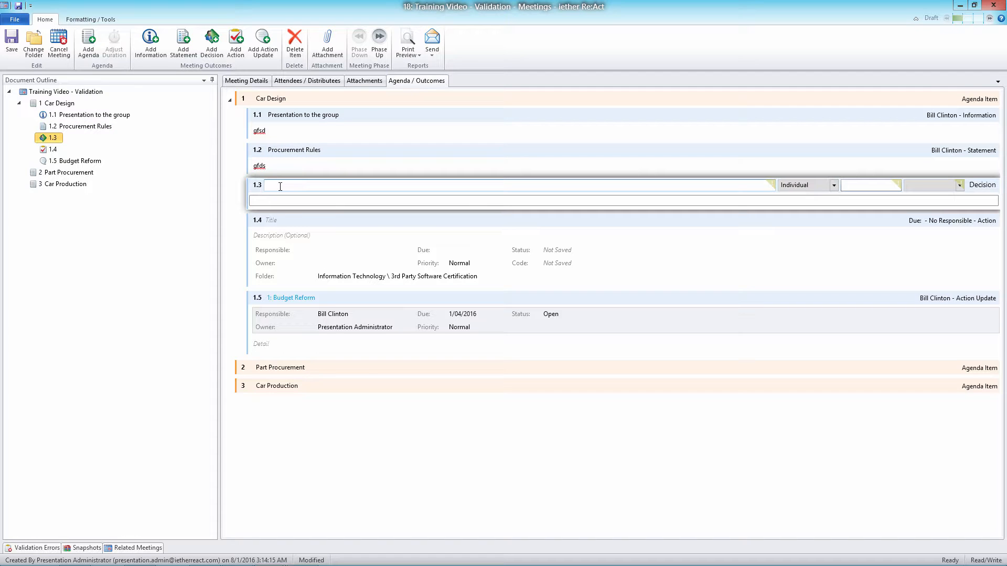
{"action": "type", "text": "Decision"}
{"action": "left_click", "coordinate": [851, 189]}
{"action": "type", "text": "Bill Clinton"}
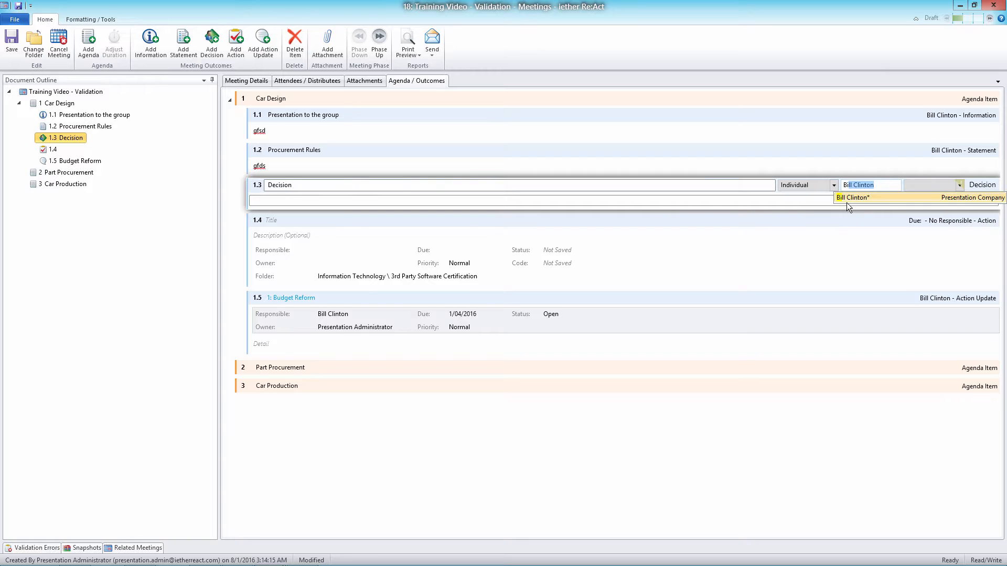
{"action": "left_click", "coordinate": [847, 202]}
{"action": "left_click", "coordinate": [942, 188]}
{"action": "left_click", "coordinate": [936, 198]}
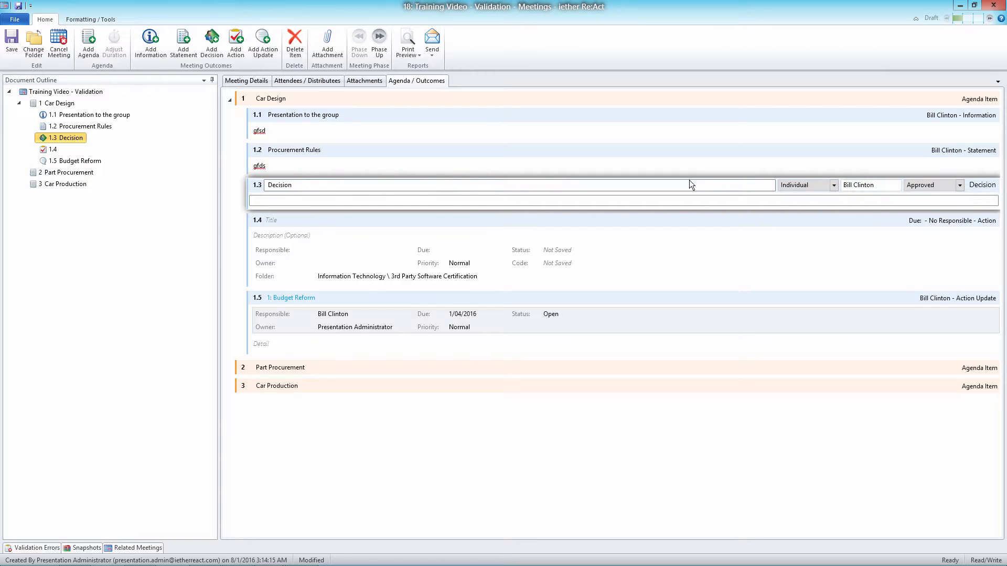
Title action 1.4 "Action Demo Video Validation" and copy that text into the detail of action update 1.5
{"action": "left_click", "coordinate": [303, 220]}
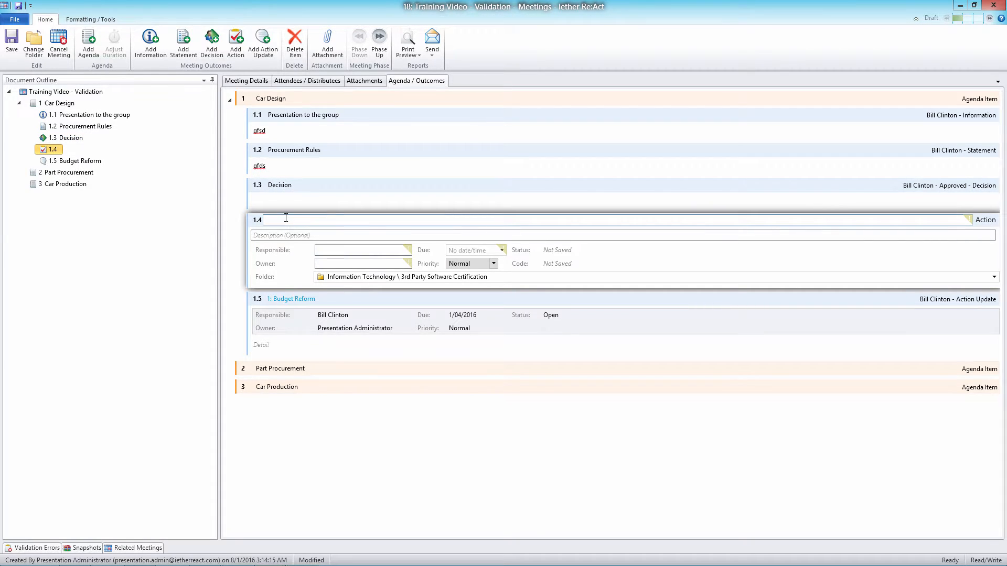
{"action": "type", "text": "Actio"}
{"action": "type", "text": "n 1"}
{"action": "type", "text": "DemoVideo Validation"}
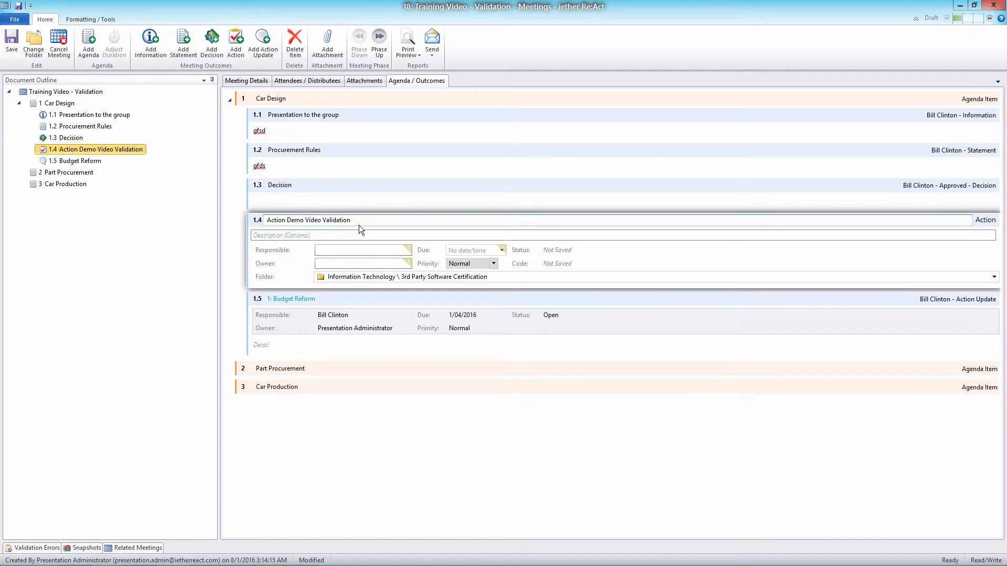
{"action": "left_click_drag", "start_coordinate": [359, 225], "coordinate": [244, 213]}
{"action": "left_click", "coordinate": [294, 346]}
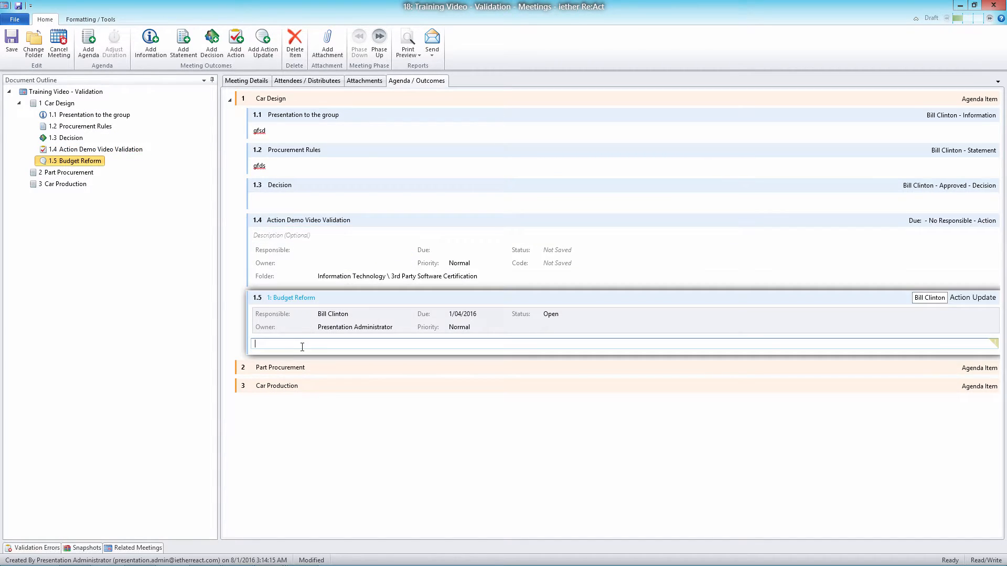
{"action": "type", "text": "Action Demo Video Validation"}
Go to action 1.4 from its missing-owner warning and set Bill Clinton as responsible and Angela Merkel as owner
{"action": "left_click", "coordinate": [34, 547]}
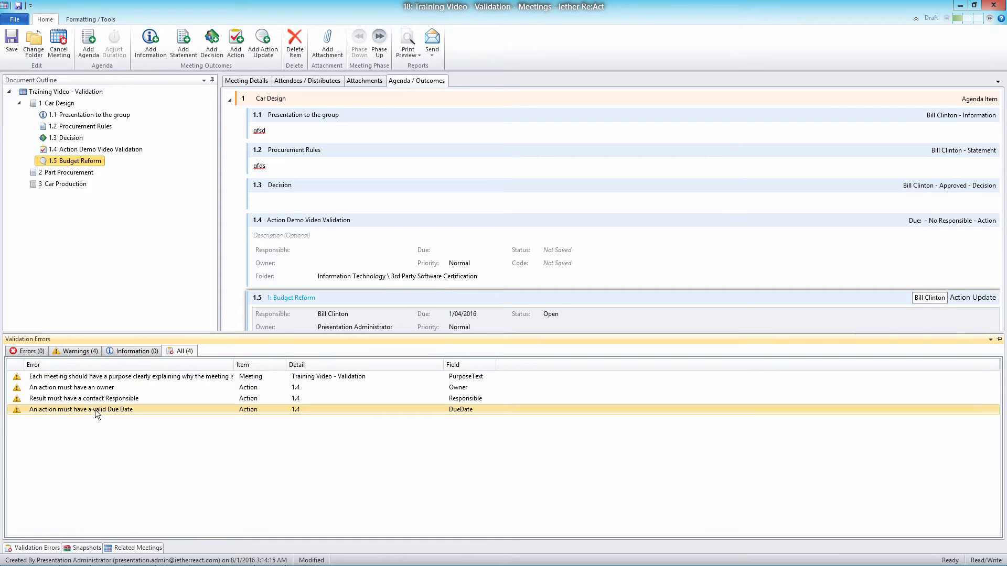
{"action": "double_click", "coordinate": [66, 388]}
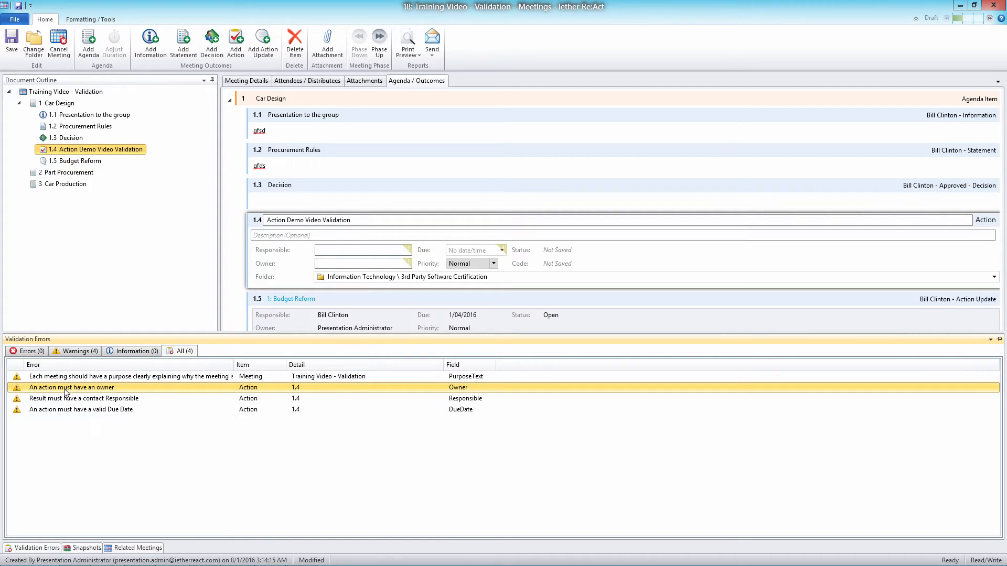
{"action": "left_click", "coordinate": [371, 250]}
{"action": "type", "text": "Bill Clinton"}
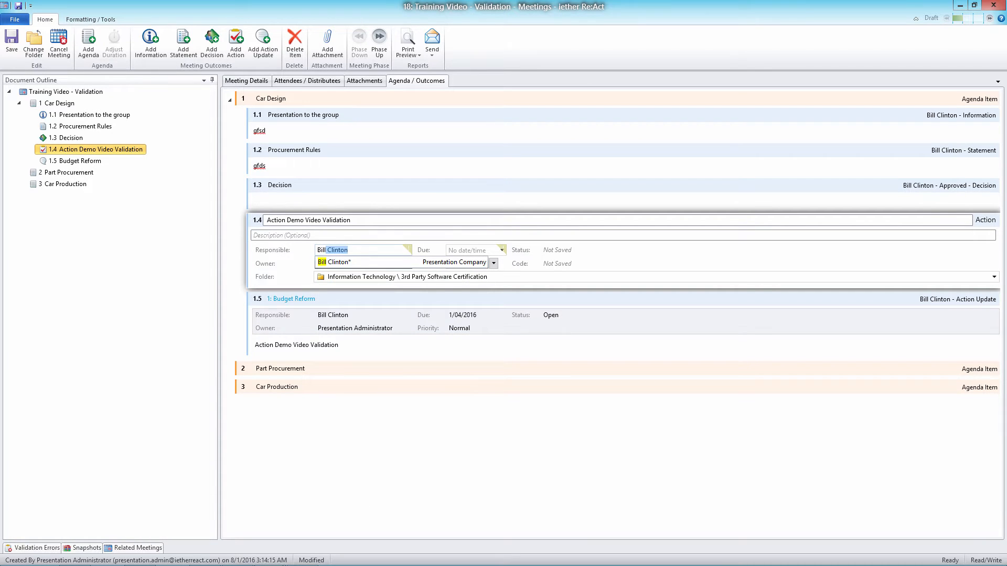
{"action": "key", "text": "Return"}
{"action": "left_click", "coordinate": [333, 263]}
{"action": "type", "text": "Angela Merkel"}
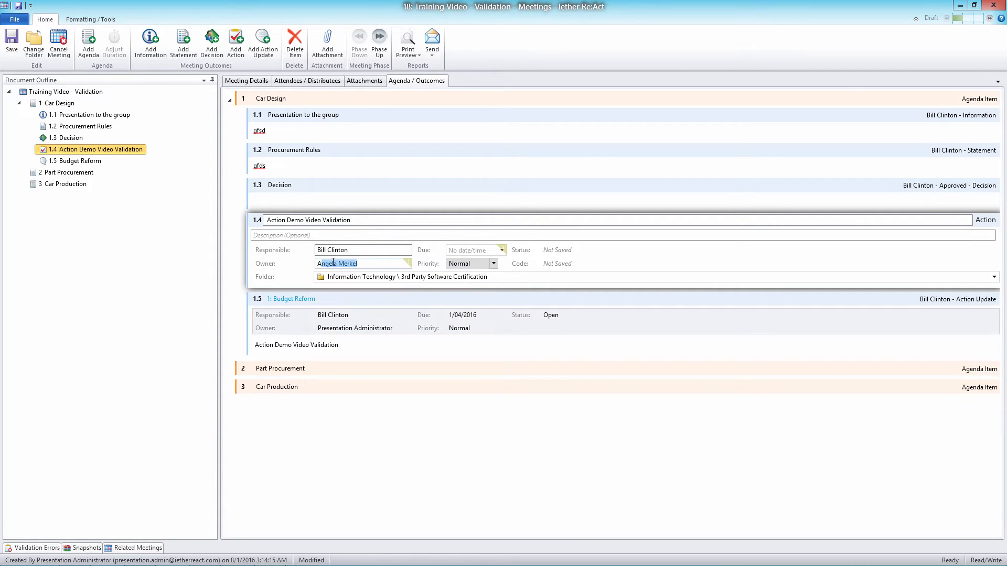
{"action": "type", "text": "bg"}
{"action": "key", "text": "BackSpace"}
{"action": "key", "text": "BackSpace"}
{"action": "type", "text": "ng"}
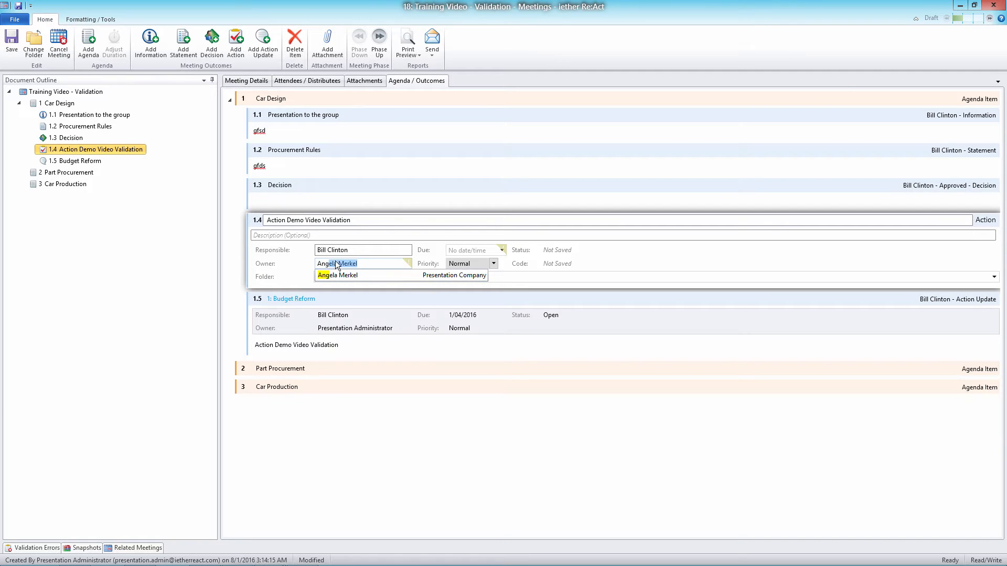
{"action": "key", "text": "Return"}
Locate action 1.4's due-date warning and set the action's due date to 18/08/2016
{"action": "left_click", "coordinate": [37, 547]}
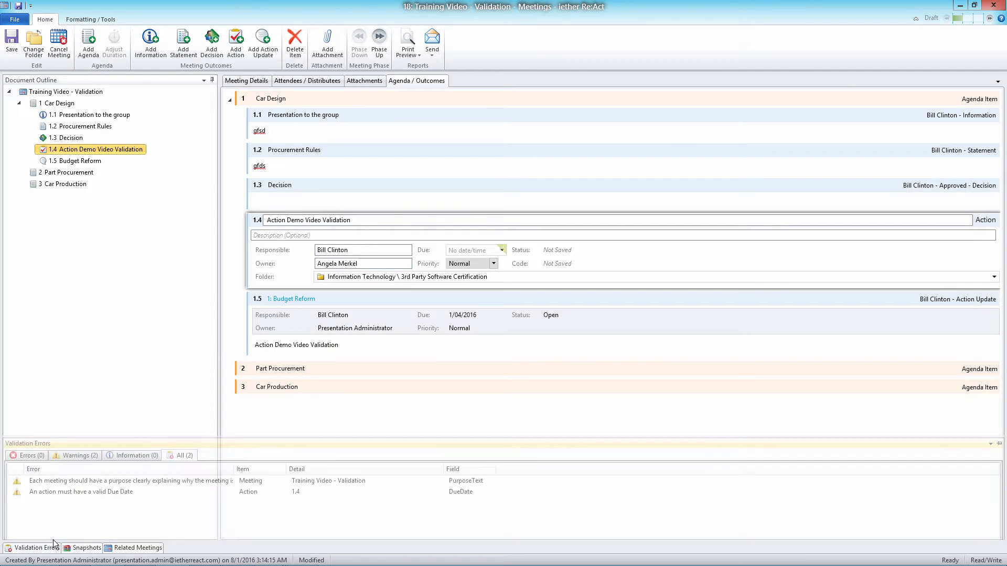
{"action": "left_click", "coordinate": [93, 376]}
{"action": "left_click", "coordinate": [100, 388]}
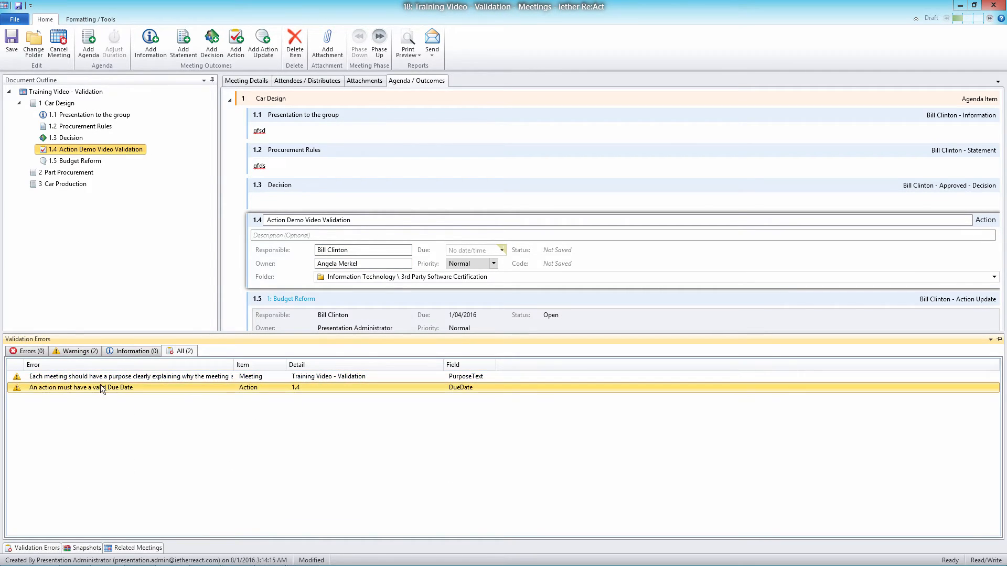
{"action": "left_click", "coordinate": [502, 250]}
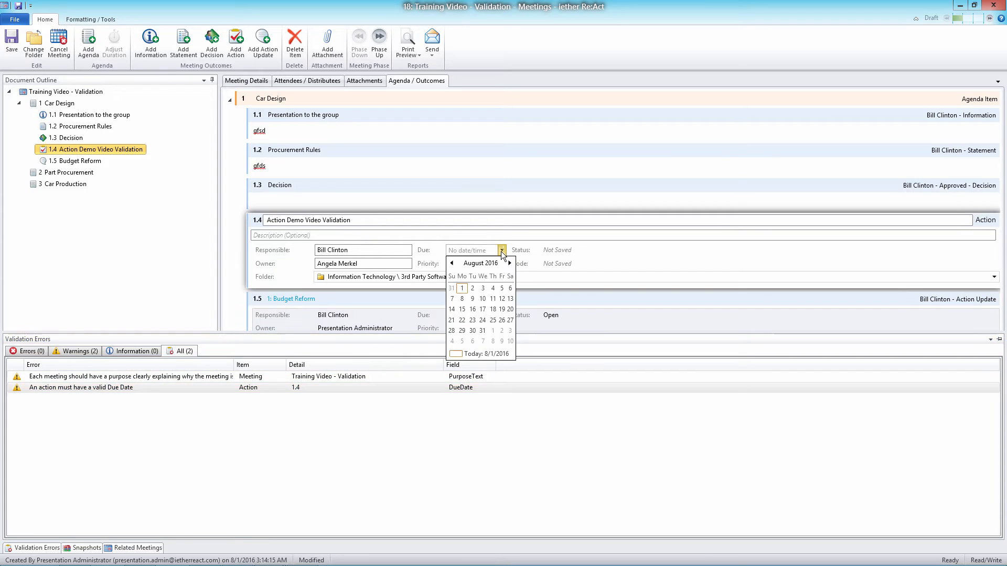
{"action": "left_click", "coordinate": [493, 308]}
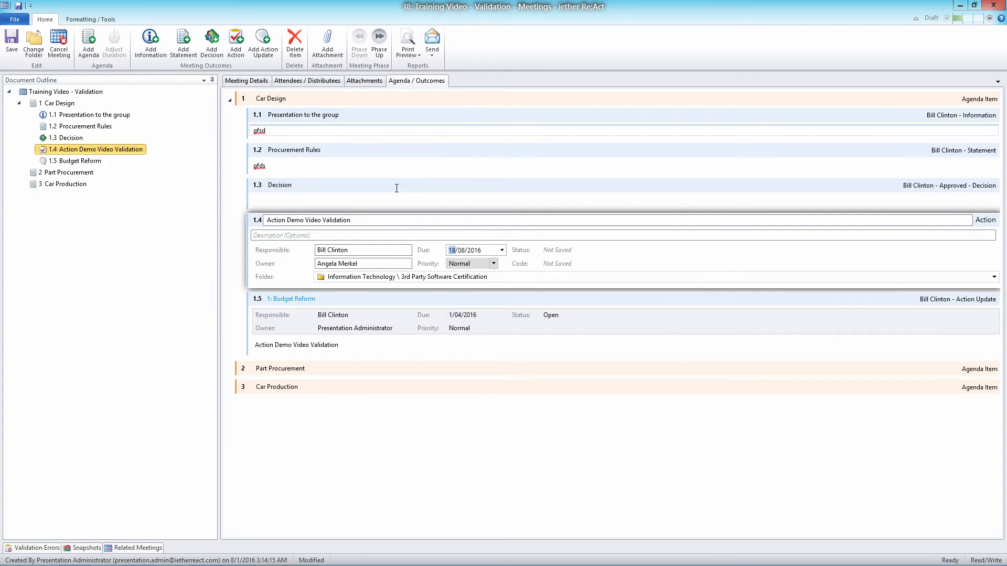
{"action": "left_click", "coordinate": [316, 183]}
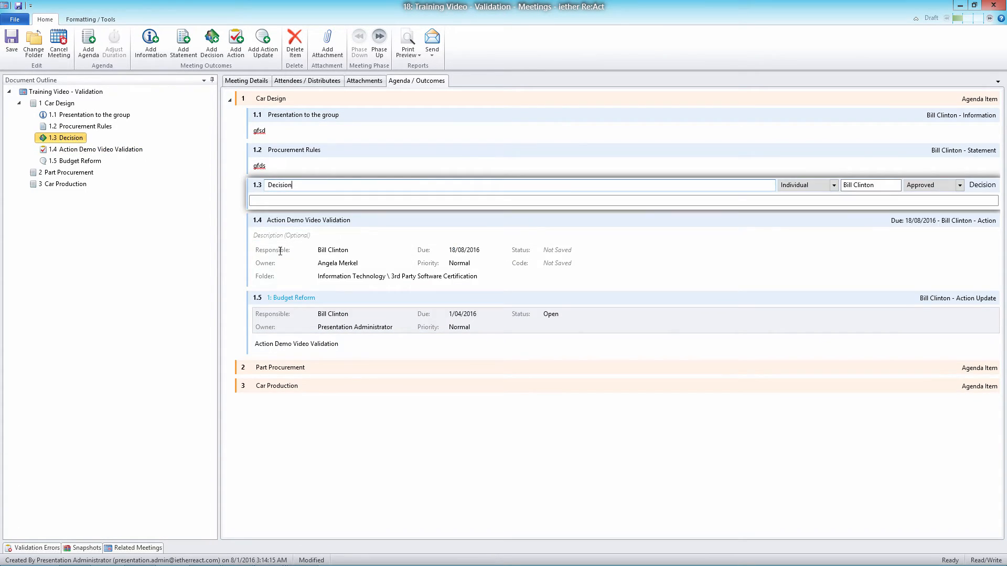
Check the remaining validation errors, warnings and information messages for the meeting
{"action": "left_click", "coordinate": [35, 549]}
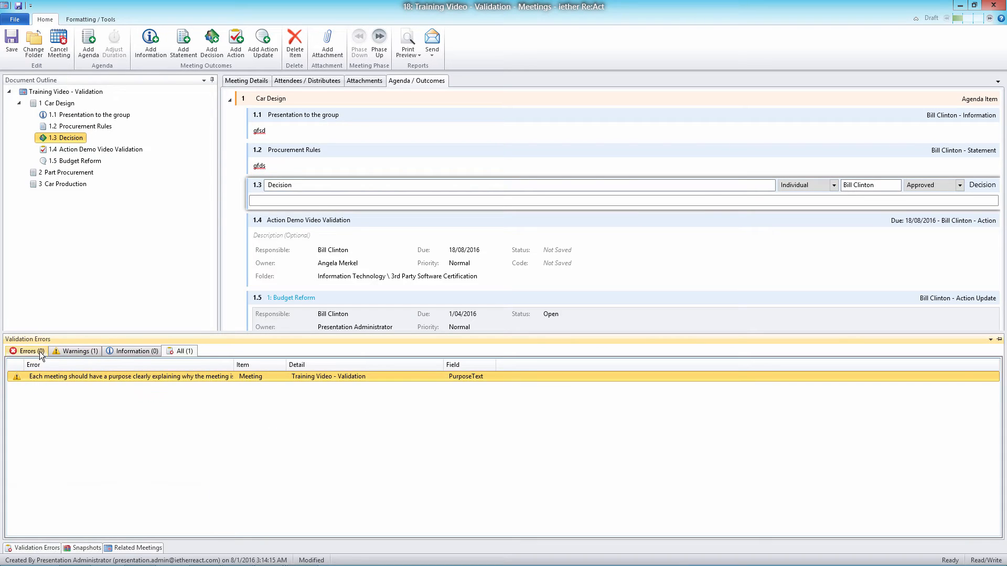
{"action": "left_click", "coordinate": [41, 356]}
{"action": "left_click", "coordinate": [87, 351]}
{"action": "left_click", "coordinate": [119, 354]}
{"action": "left_click", "coordinate": [77, 351]}
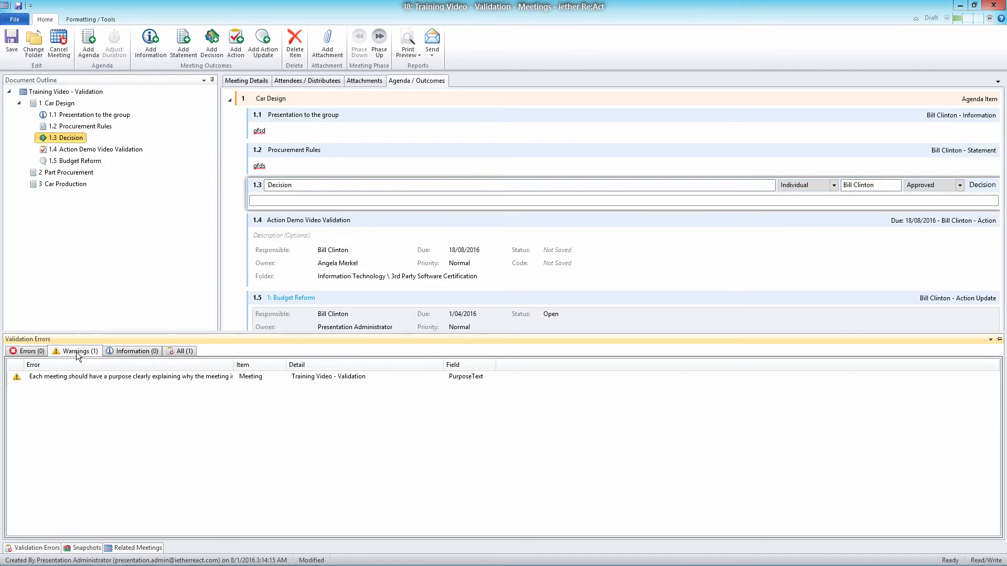
Advance the meeting to the Minutes Review phase, accepting creation of the new action and action update
{"action": "left_click", "coordinate": [379, 41]}
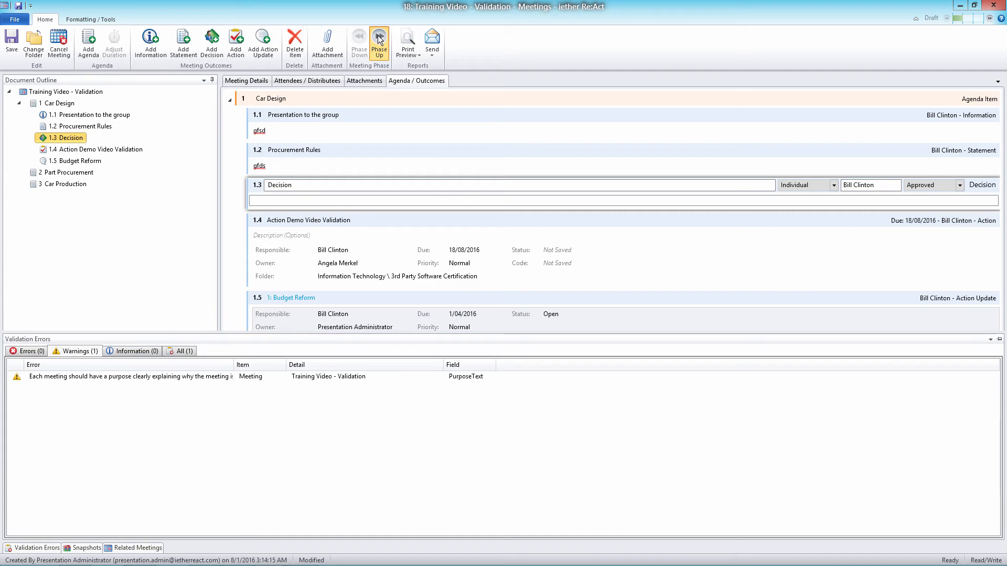
{"action": "left_click", "coordinate": [357, 213]}
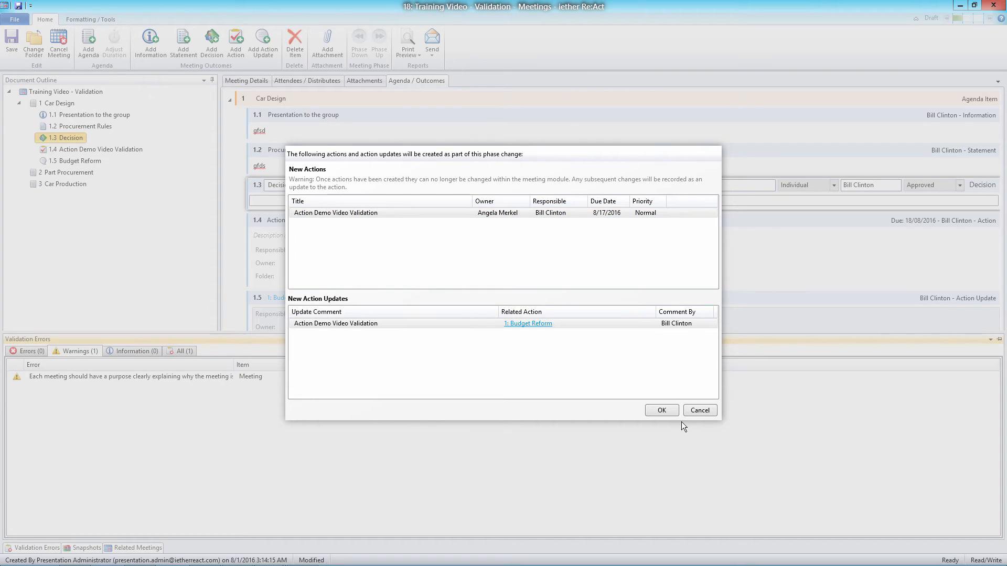
{"action": "left_click", "coordinate": [662, 411]}
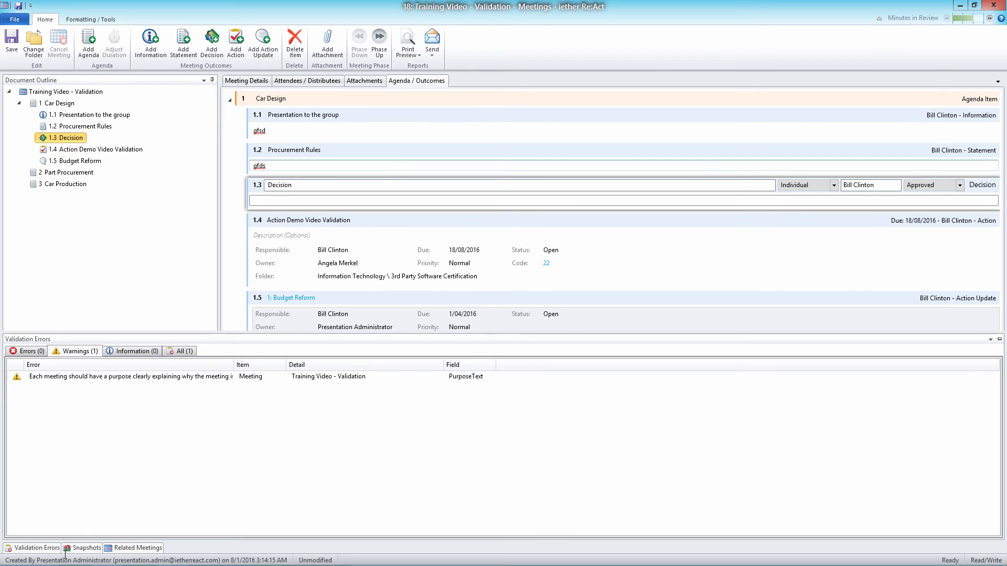
Switch to the draft minutes e-mail in Outlook, close it without saving, and redisplay the meeting's validation warnings
{"action": "left_click", "coordinate": [343, 557]}
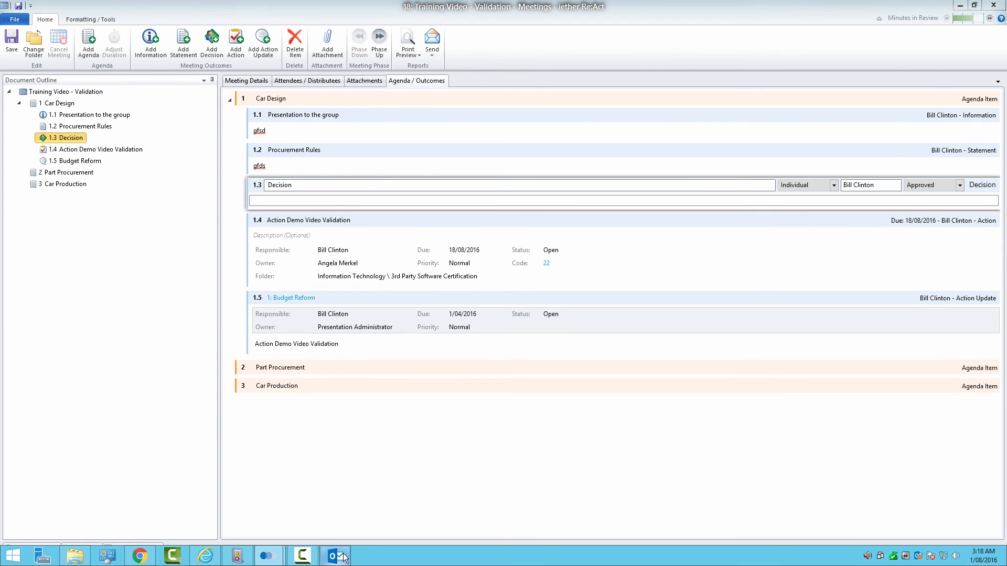
{"action": "left_click", "coordinate": [886, 46]}
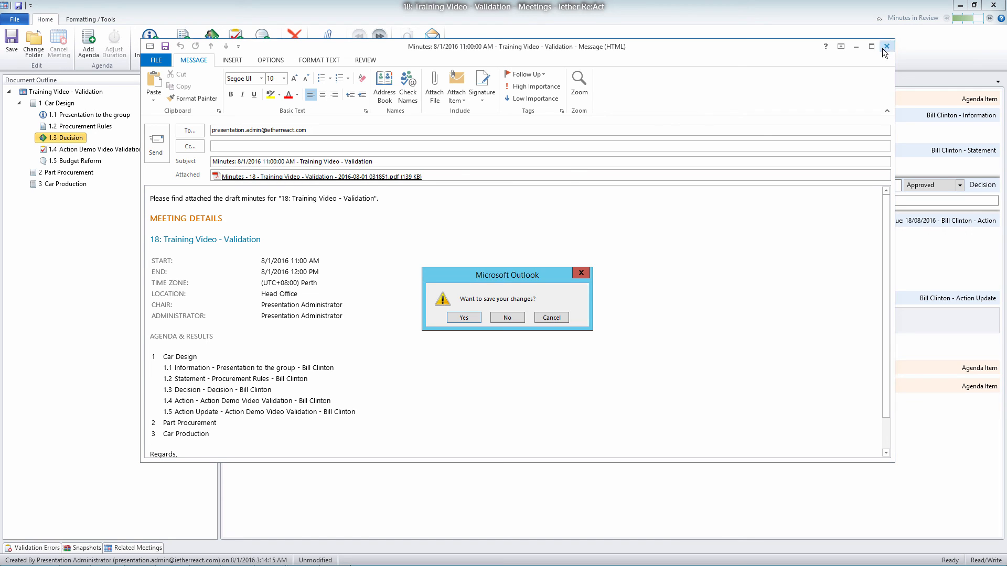
{"action": "left_click", "coordinate": [522, 318]}
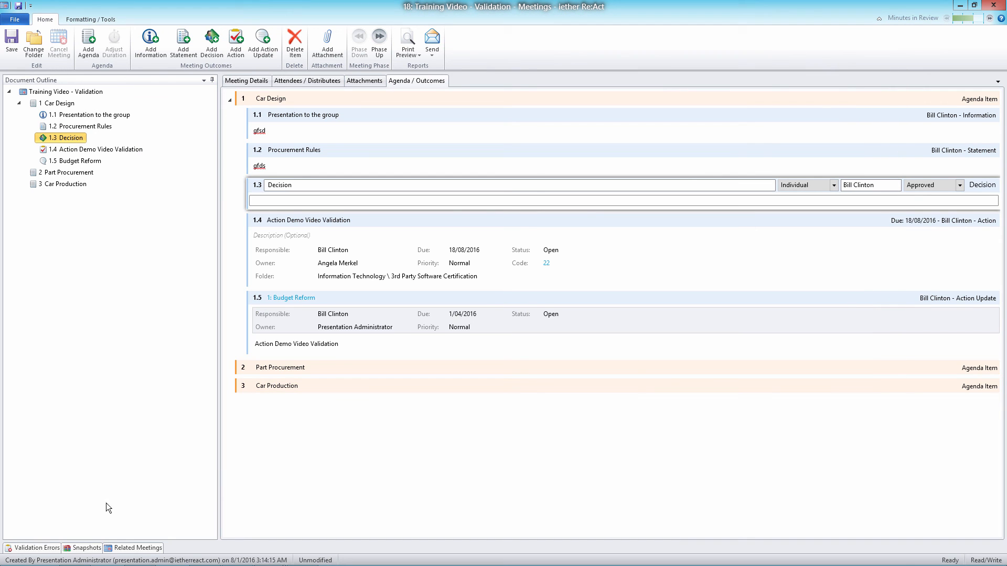
{"action": "left_click", "coordinate": [41, 547]}
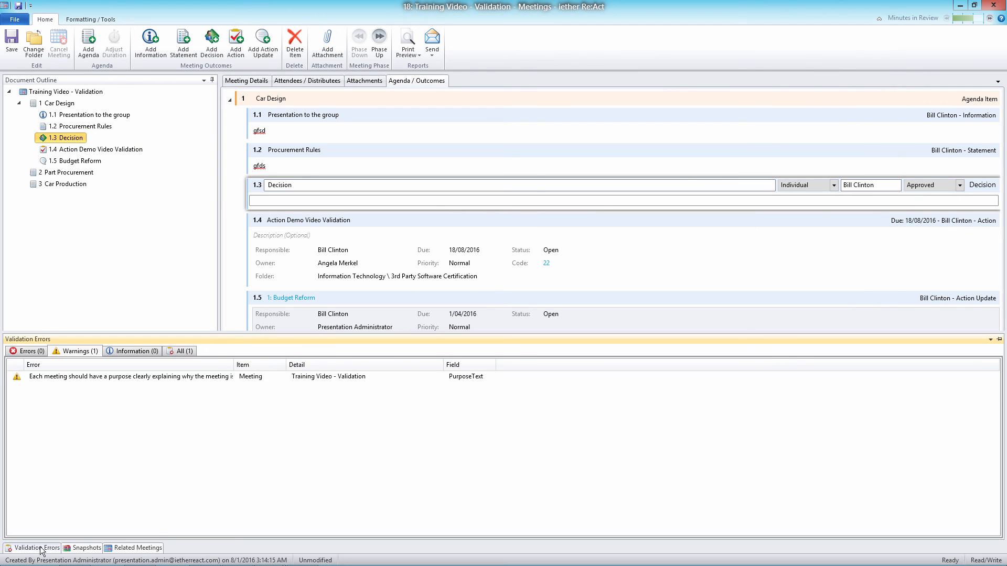